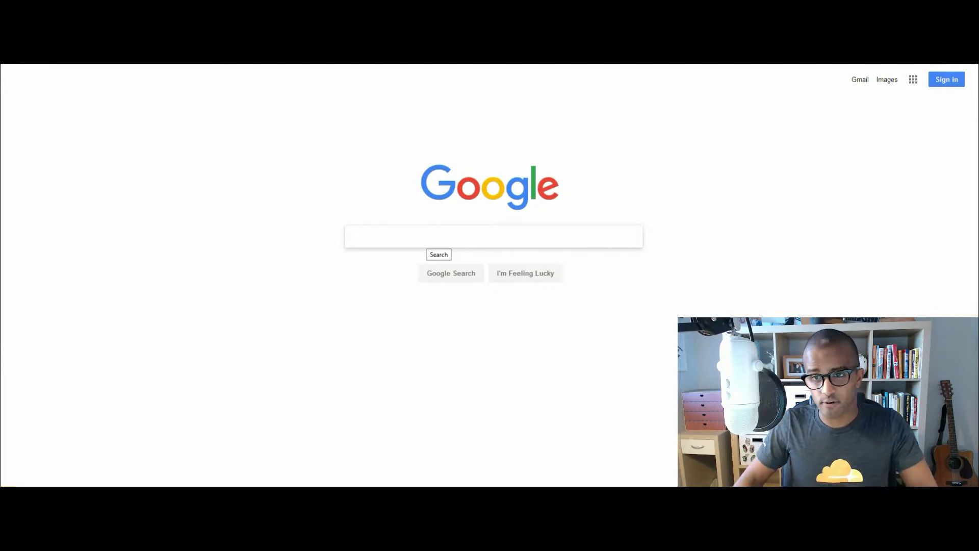
# Search Google for 'filetype:swf adobe' and highlight the FLASH tags on the first two results
pyautogui.click(430, 238)
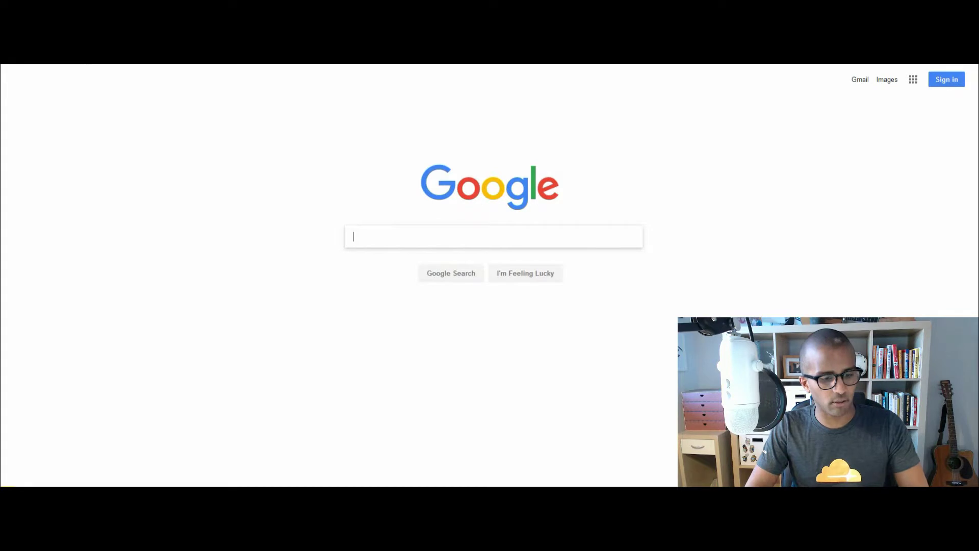
pyautogui.write('filetype:')
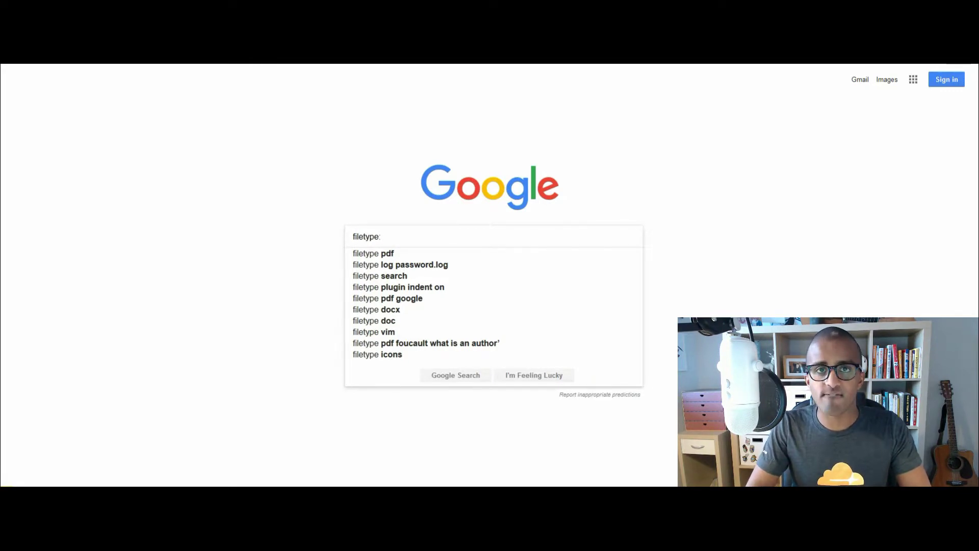
pyautogui.write('swf')
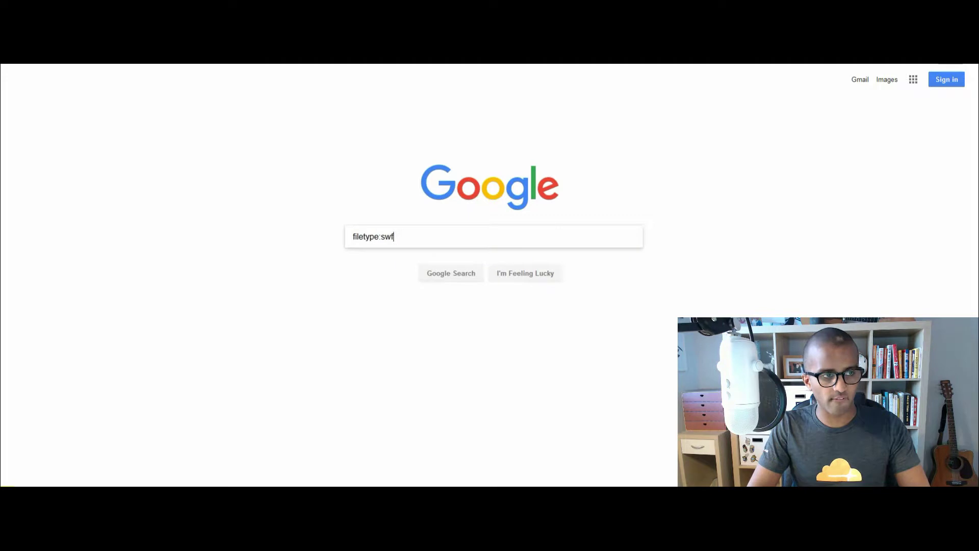
pyautogui.write(' ad')
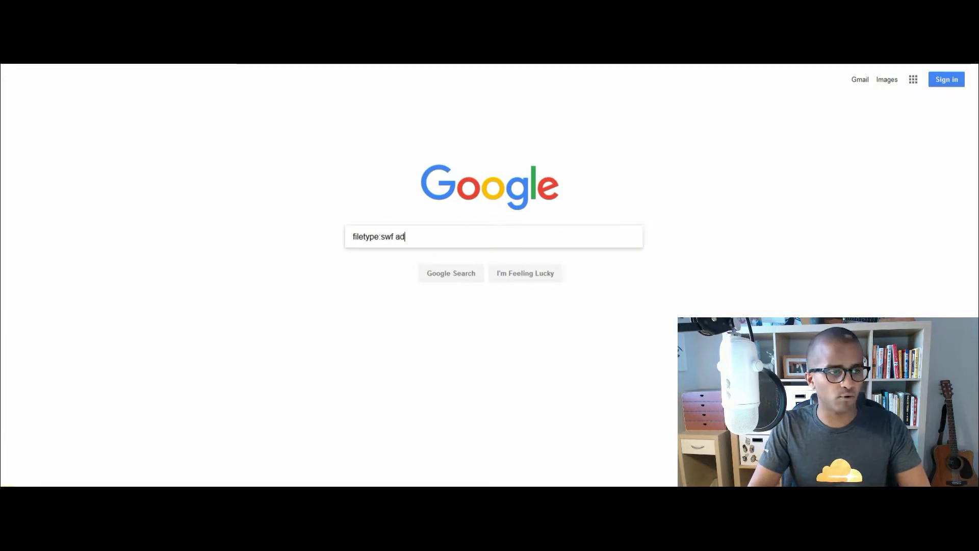
pyautogui.write('obe')
pyautogui.press('Return')
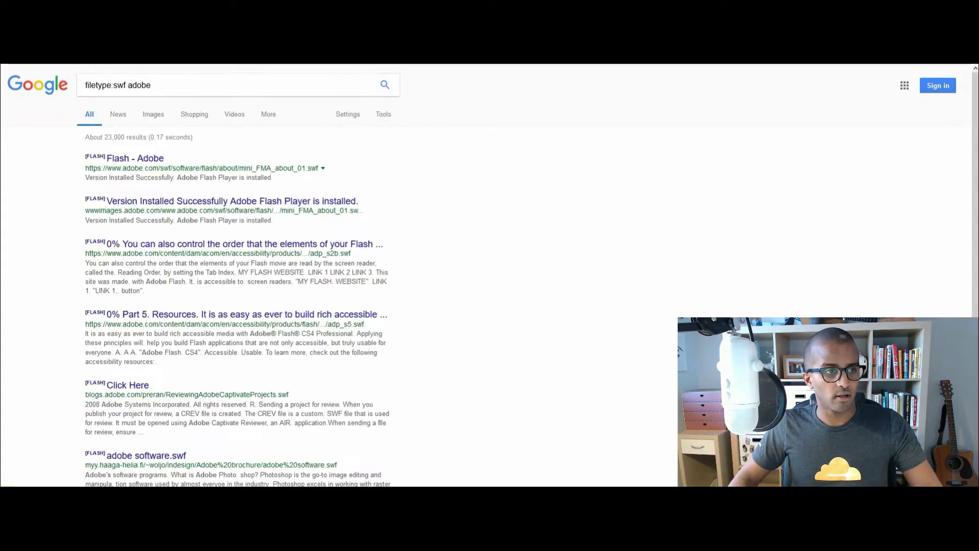
pyautogui.doubleClick(95, 156)
pyautogui.doubleClick(95, 199)
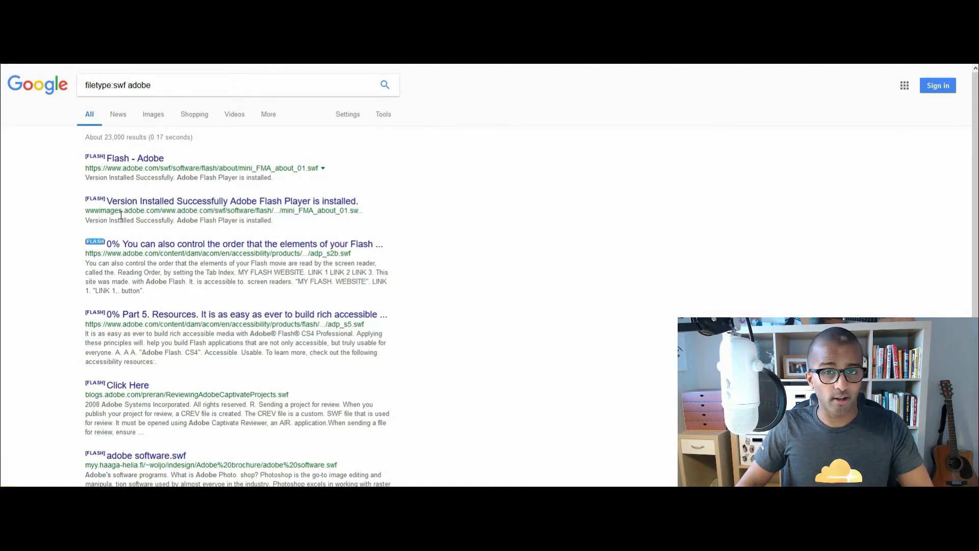
# Rerun the adobe query limited to PDF files, then to PS files
pyautogui.doubleClick(120, 84)
pyautogui.write('pdf')
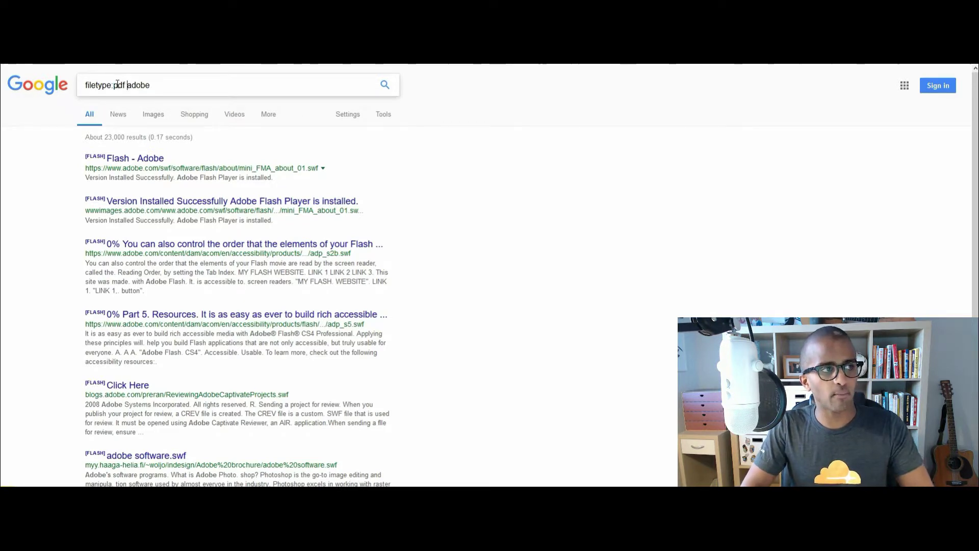
pyautogui.press('Return')
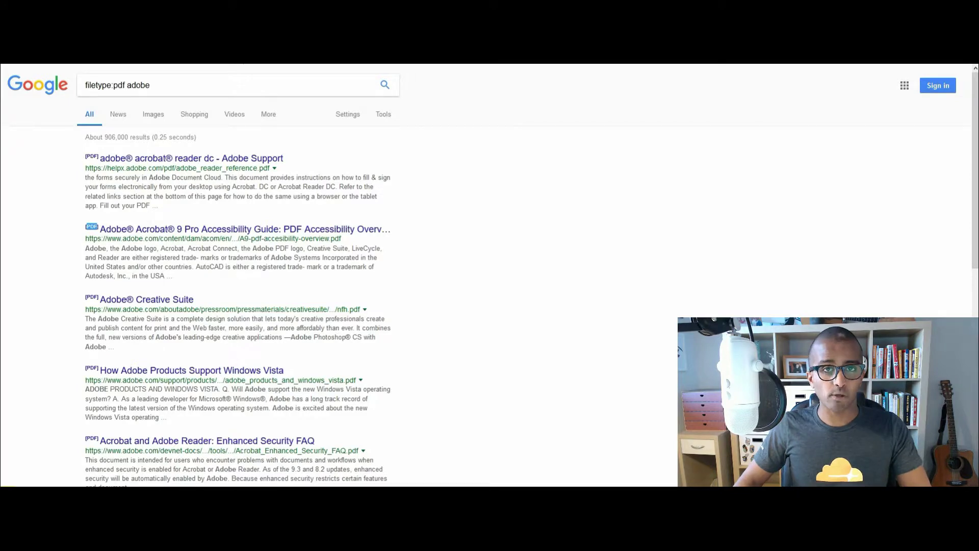
pyautogui.doubleClick(119, 85)
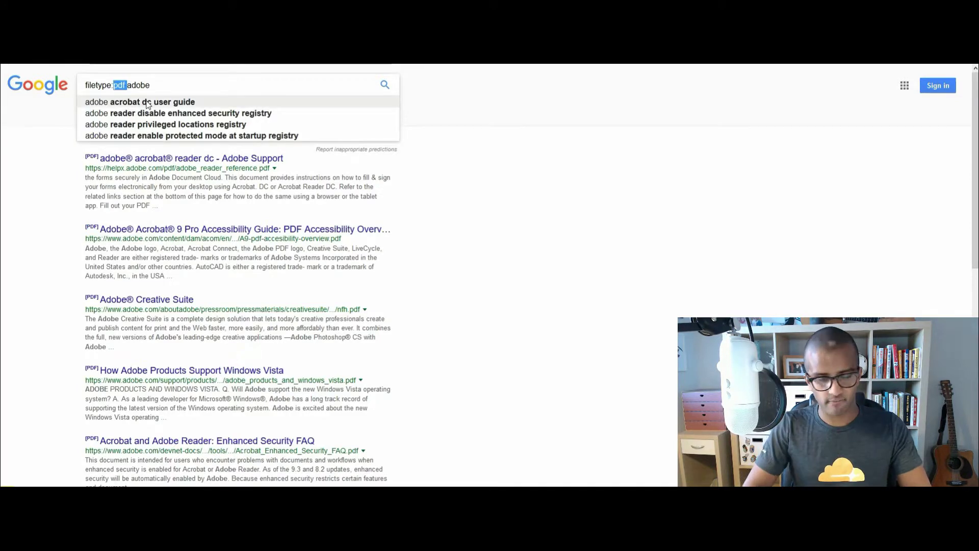
pyautogui.write('ps')
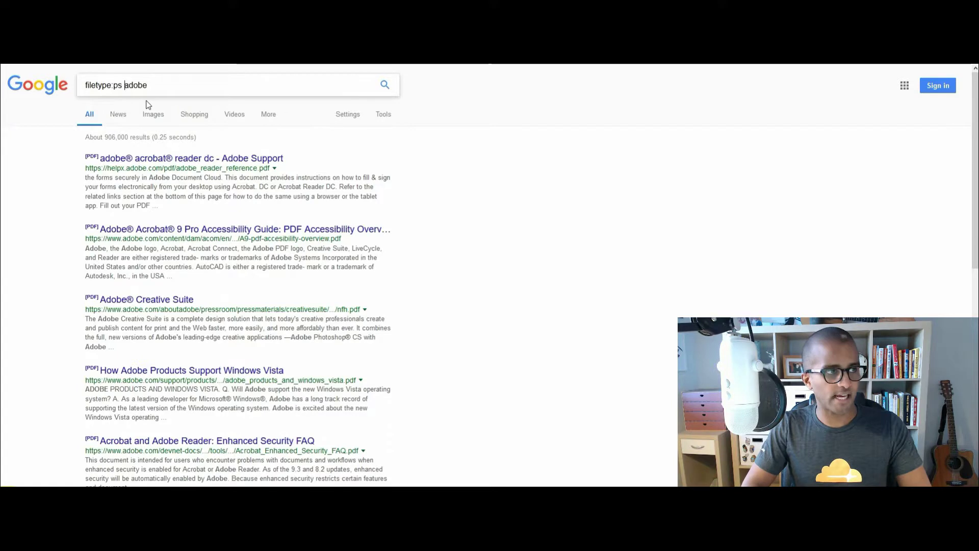
pyautogui.press('Return')
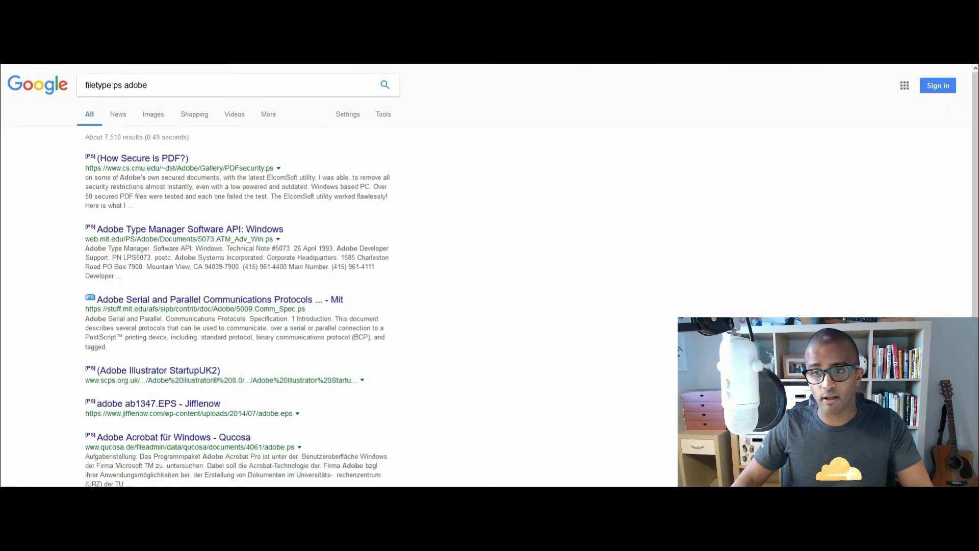
# Switch the query to 'filetype:dwf adobe' and highlight the DWF tags on the first two results
pyautogui.doubleClick(119, 87)
pyautogui.write('dwf')
pyautogui.press('Return')
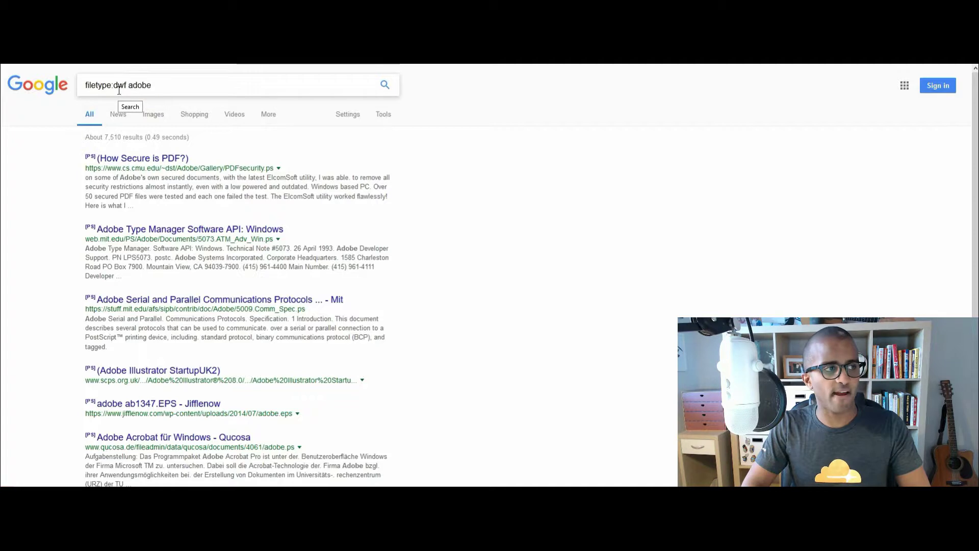
pyautogui.doubleClick(91, 158)
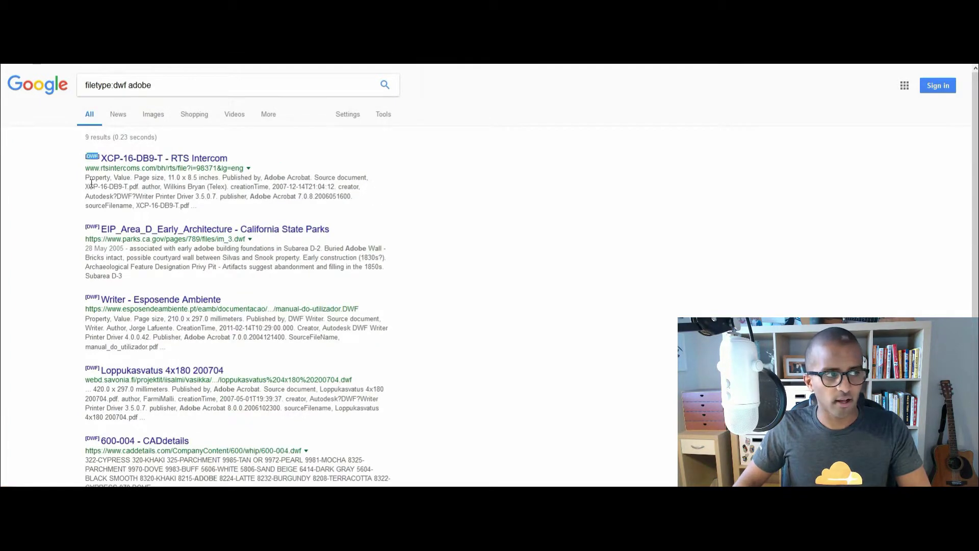
pyautogui.doubleClick(92, 227)
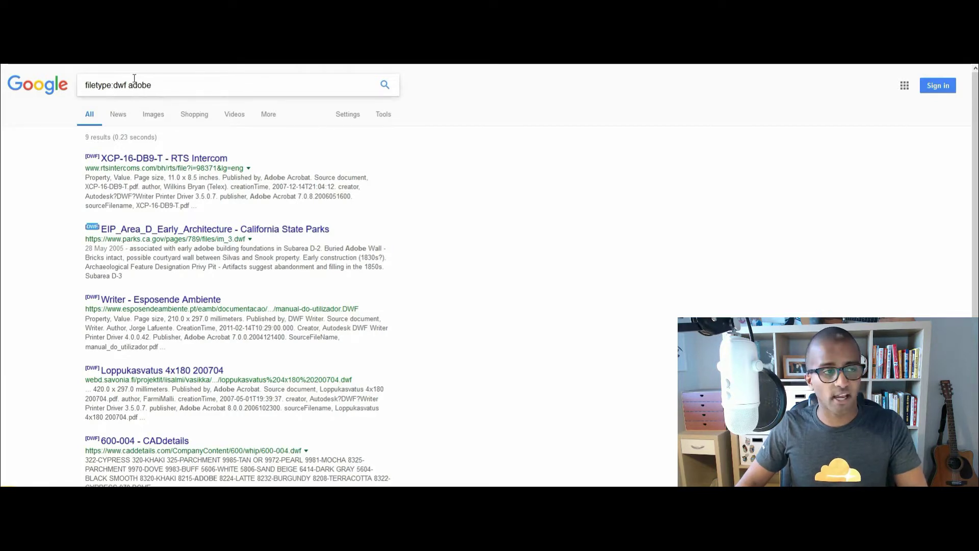
pyautogui.moveTo(152, 85); pyautogui.dragTo(113, 89)
# Search 'filetype:kml london' and scroll through the KML results and London map images
pyautogui.write('km')
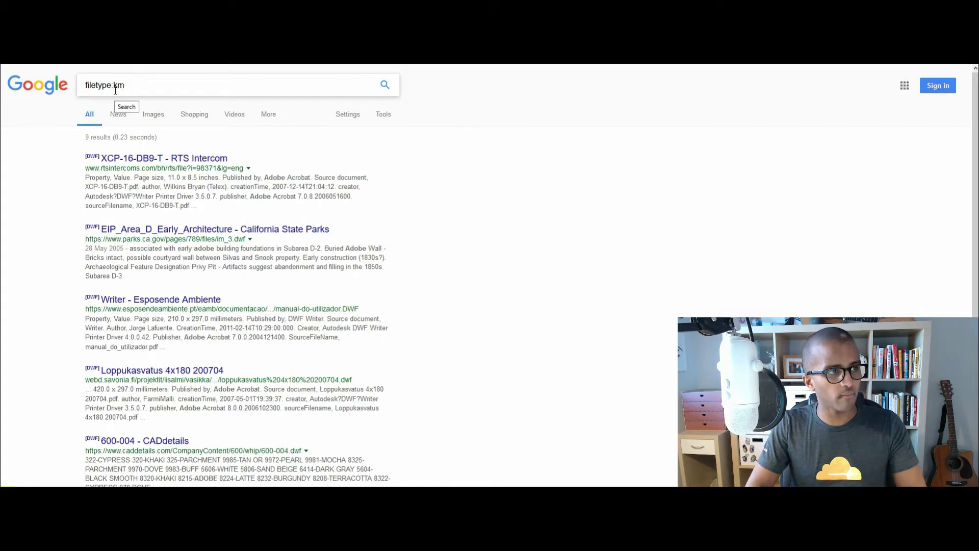
pyautogui.write('l london')
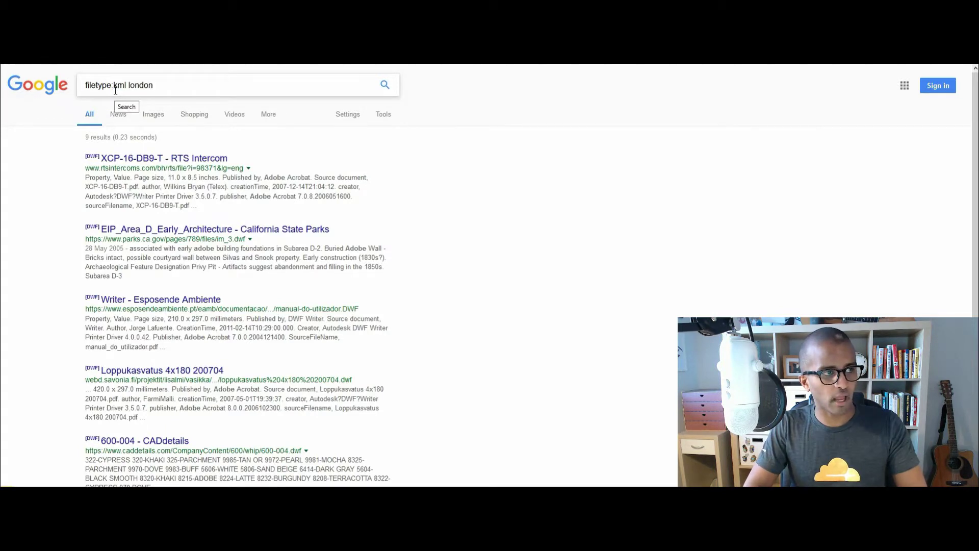
pyautogui.press('Return')
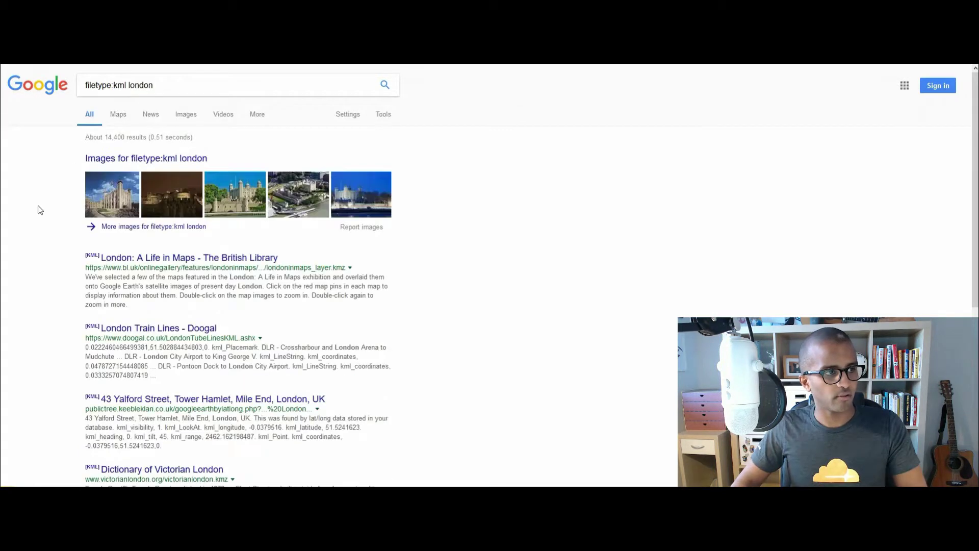
pyautogui.scroll(-1, 39, 209)
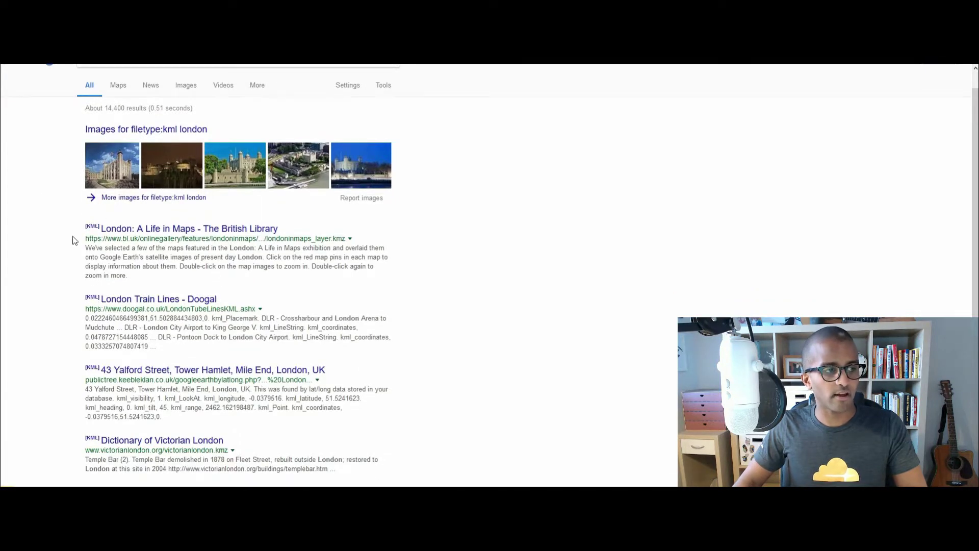
pyautogui.scroll(1, 135, 117)
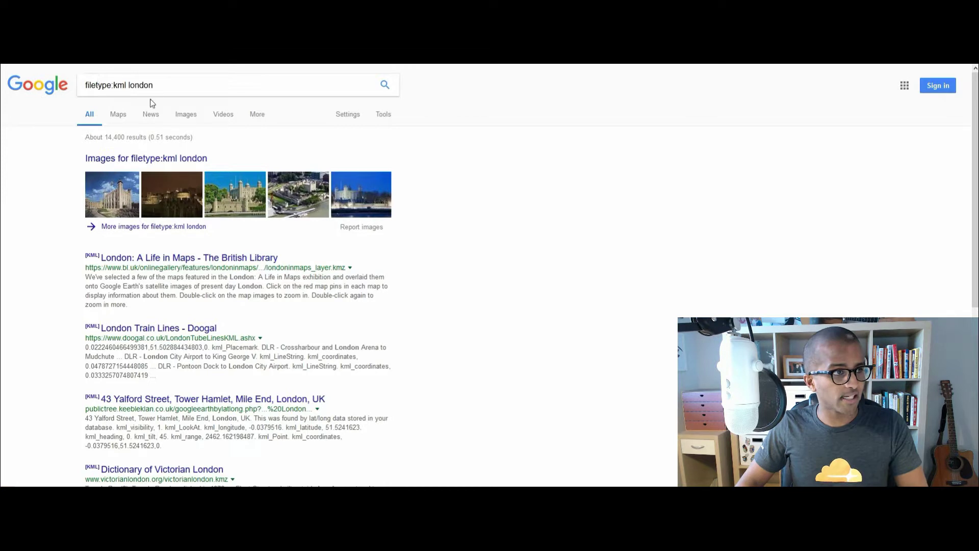
# Run the London search limited to XLS files, then to XLSX files
pyautogui.doubleClick(119, 85)
pyautogui.write('xls')
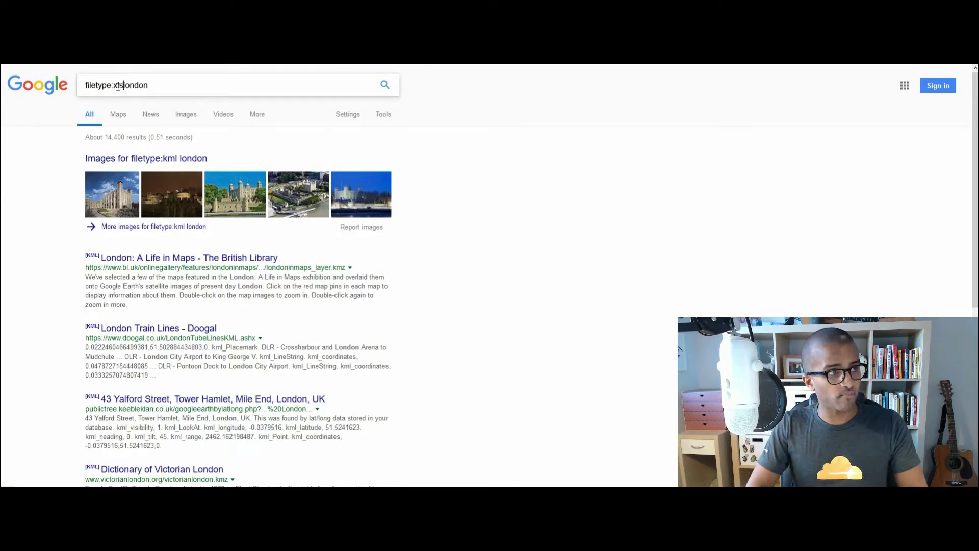
pyautogui.press('Return')
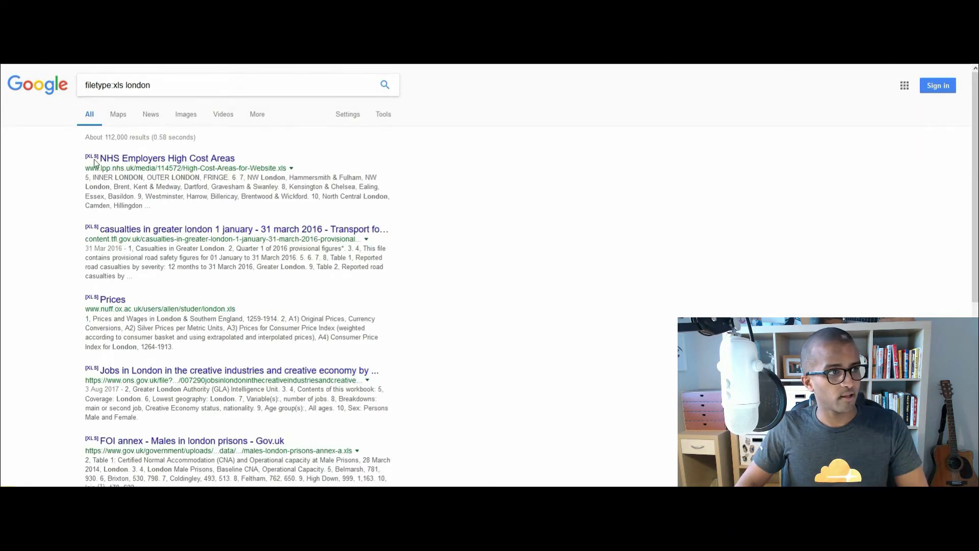
pyautogui.doubleClick(91, 226)
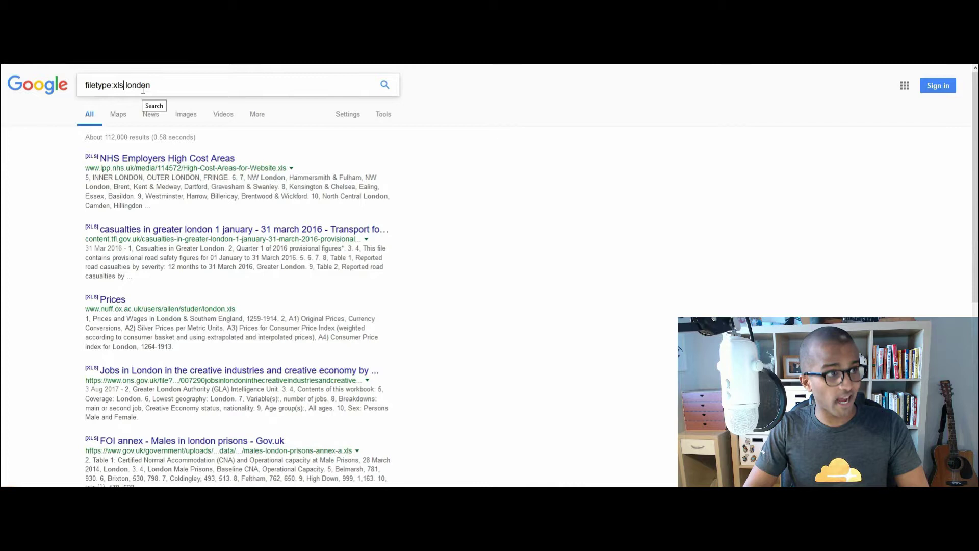
pyautogui.write('x')
pyautogui.press('Return')
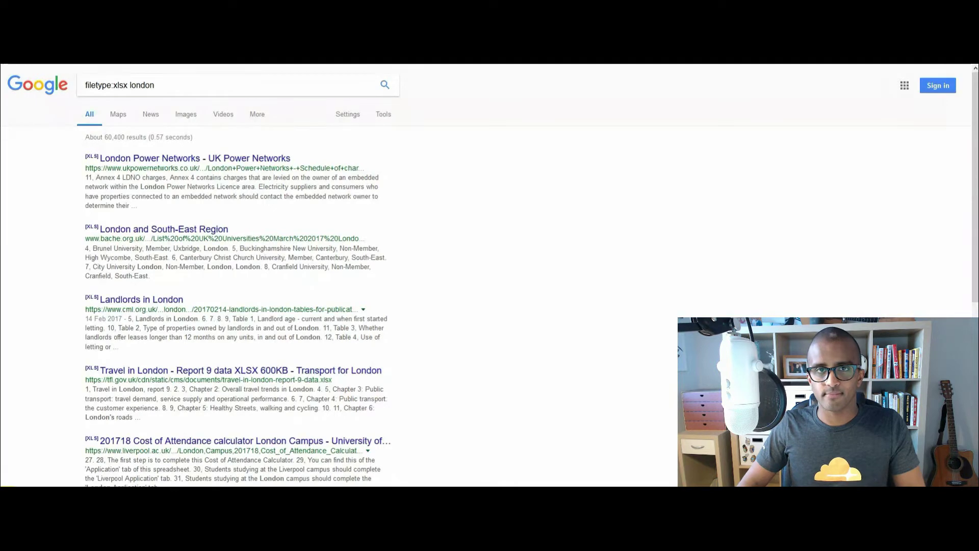
# Change the query to 'filetype:ppt london' and run it
pyautogui.doubleClick(118, 86)
pyautogui.write('ppt')
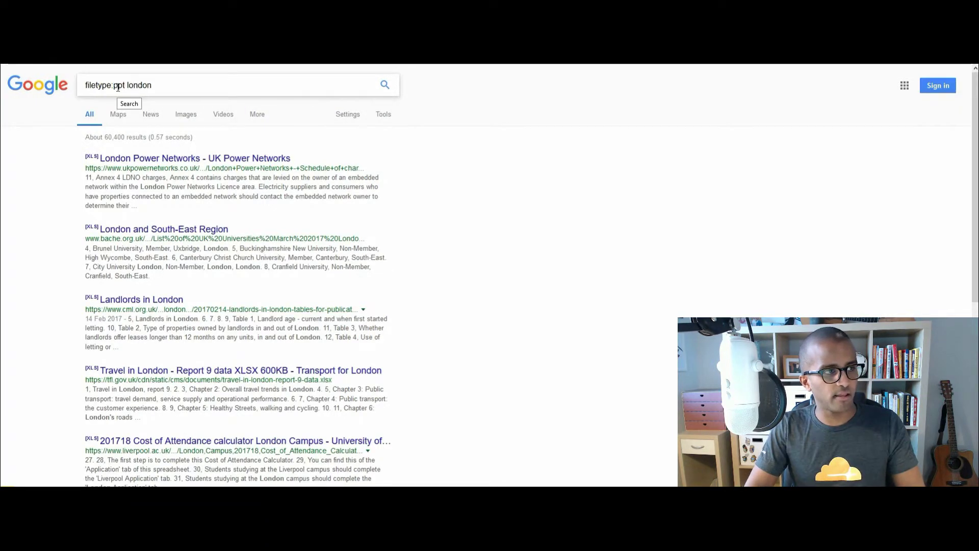
pyautogui.press('Return')
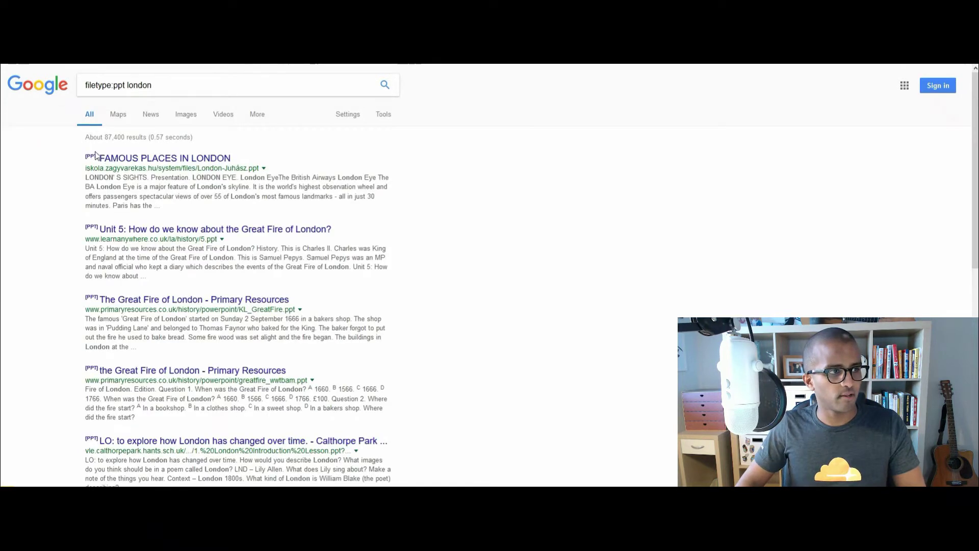
# Open the 'FAMOUS PLACES IN LONDON' result and confirm opening it in PowerPoint
pyautogui.click(167, 159)
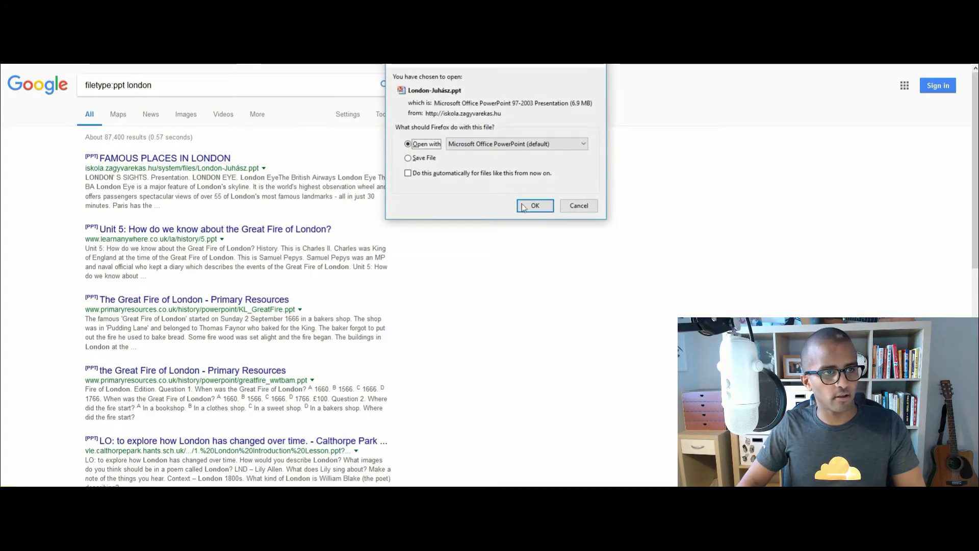
pyautogui.click(523, 207)
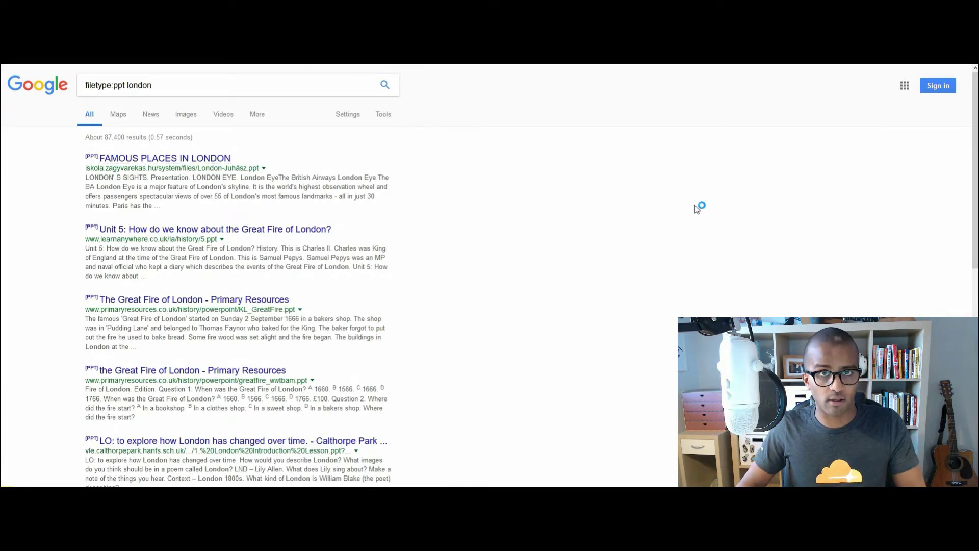
# Run the London search limited to PPTX files, then to DOC files
pyautogui.click(127, 86)
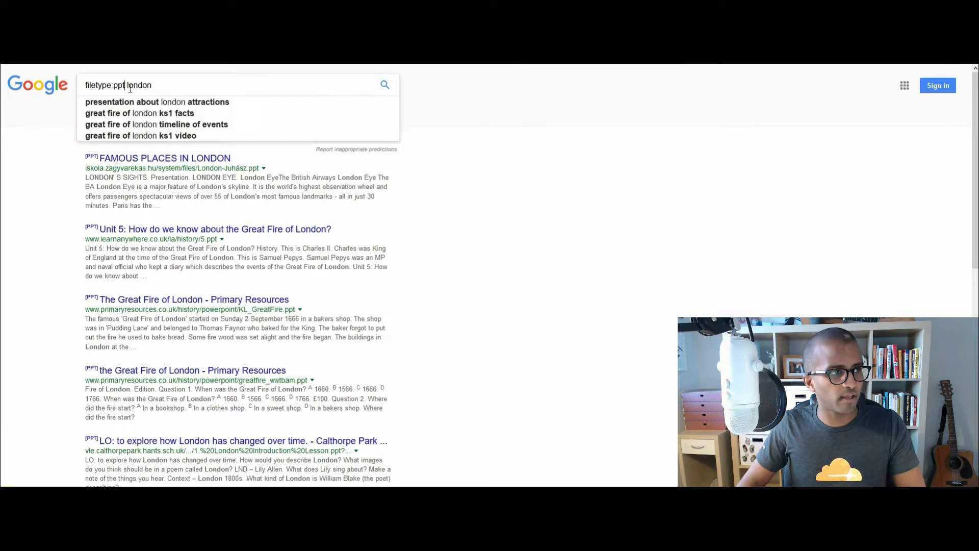
pyautogui.write('x')
pyautogui.press('Return')
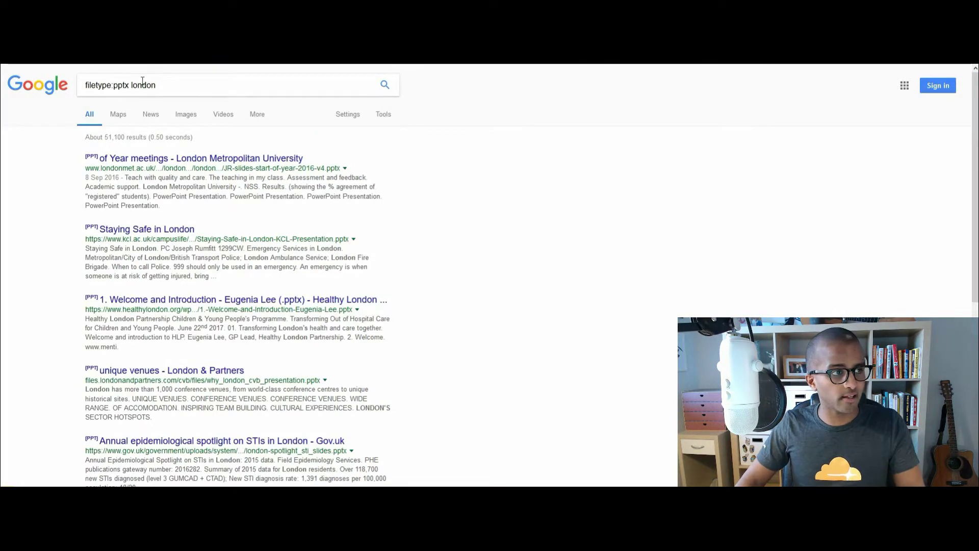
pyautogui.doubleClick(122, 84)
pyautogui.write('do')
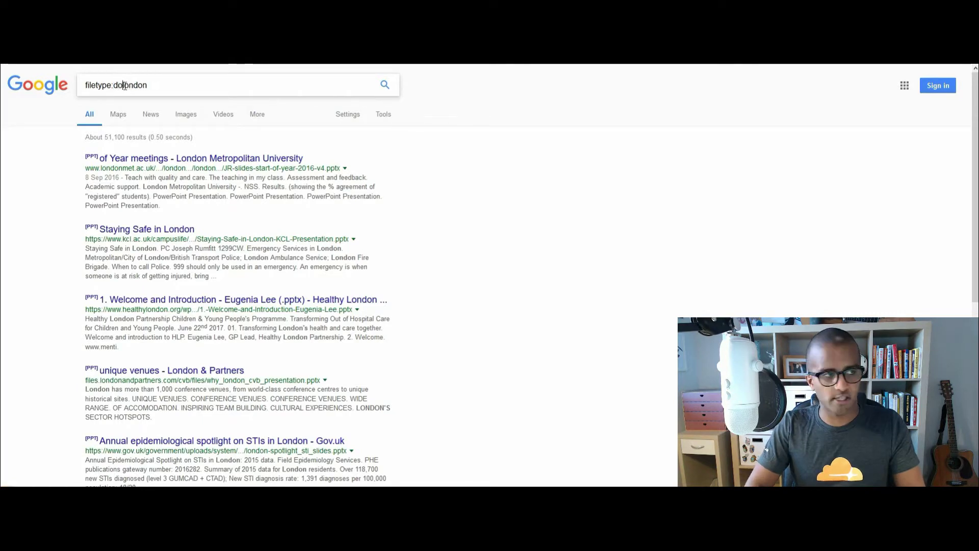
pyautogui.write('c')
pyautogui.press('Return')
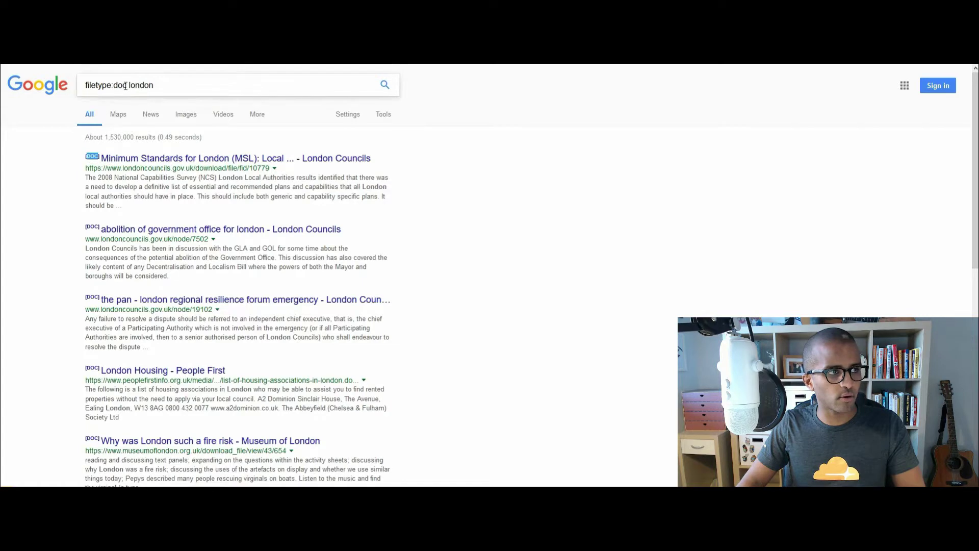
# Switch the London search to DOCX files, then to ODP files
pyautogui.click(125, 86)
pyautogui.write('x')
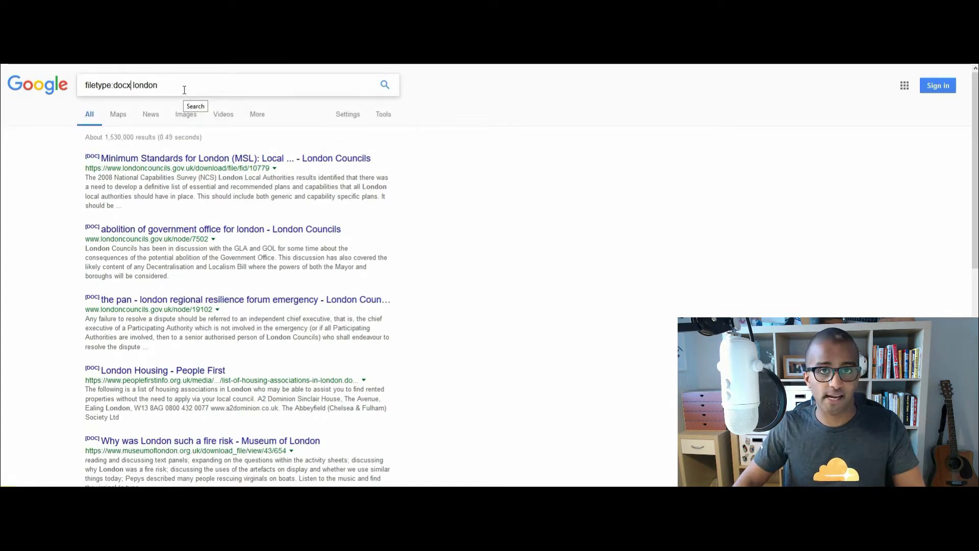
pyautogui.press('Return')
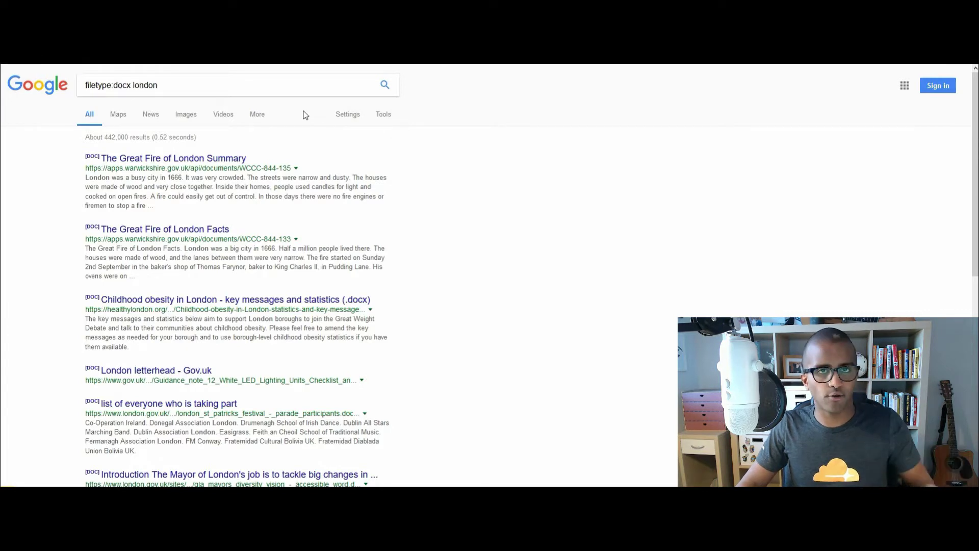
pyautogui.doubleClick(124, 84)
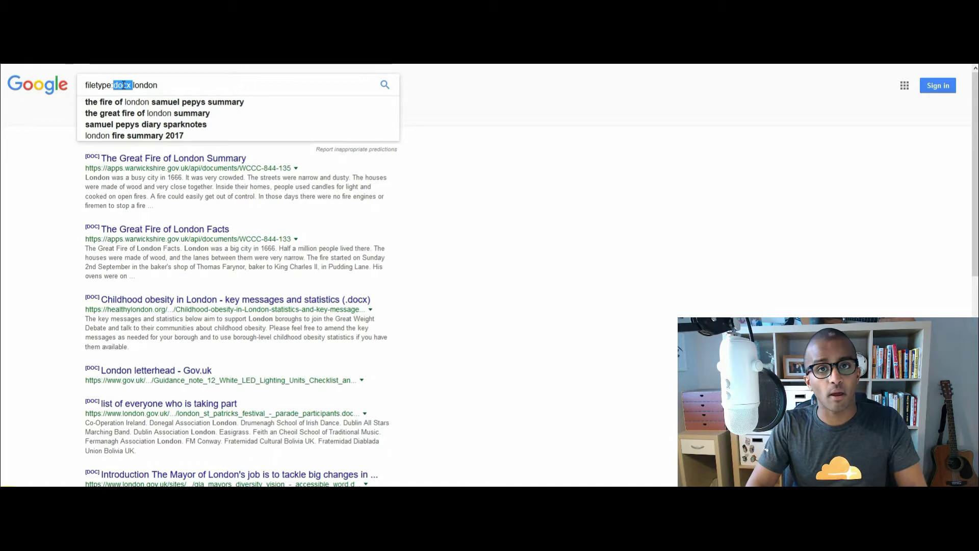
pyautogui.write('odp')
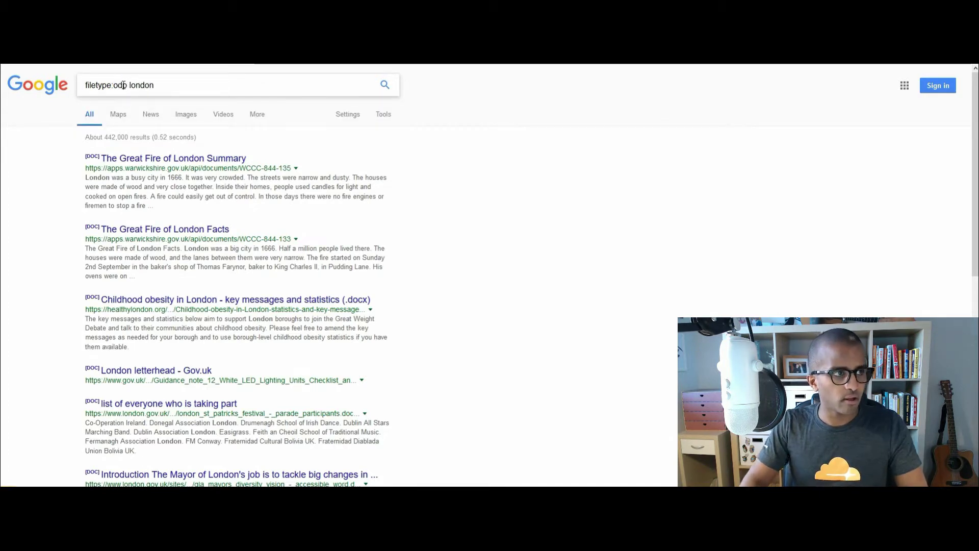
pyautogui.press('Return')
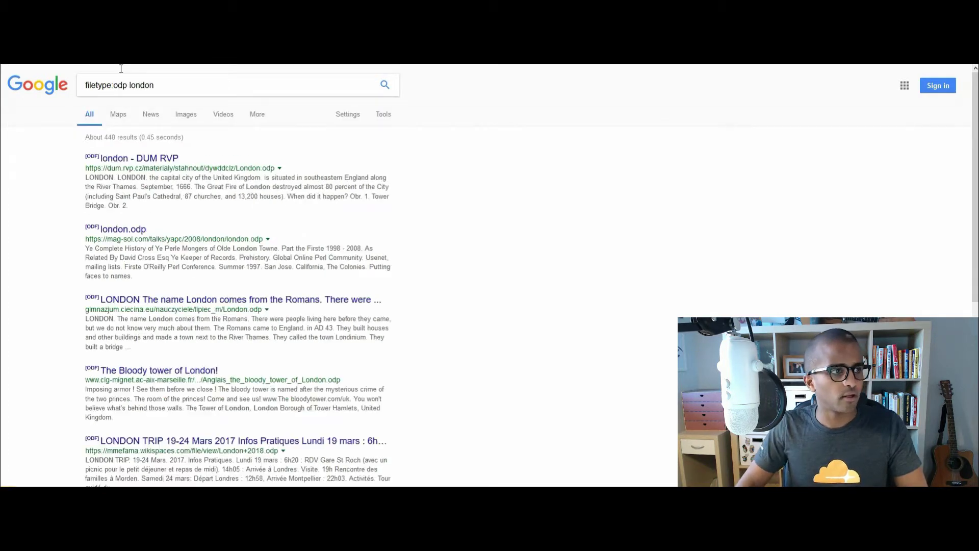
# Highlight the ODF label and .odp extension, open 'london - DUM RVP', then cancel London.odp
pyautogui.doubleClick(93, 227)
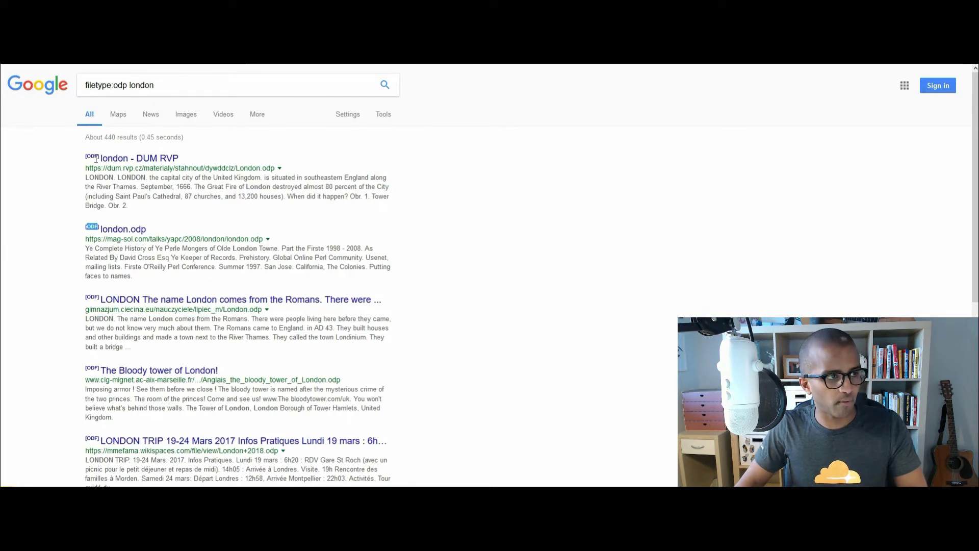
pyautogui.doubleClick(268, 169)
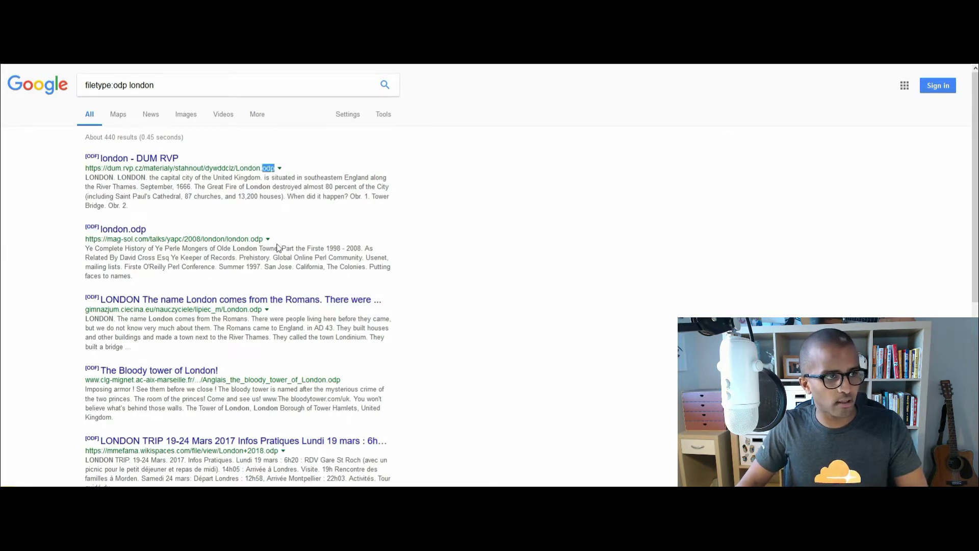
pyautogui.click(140, 158)
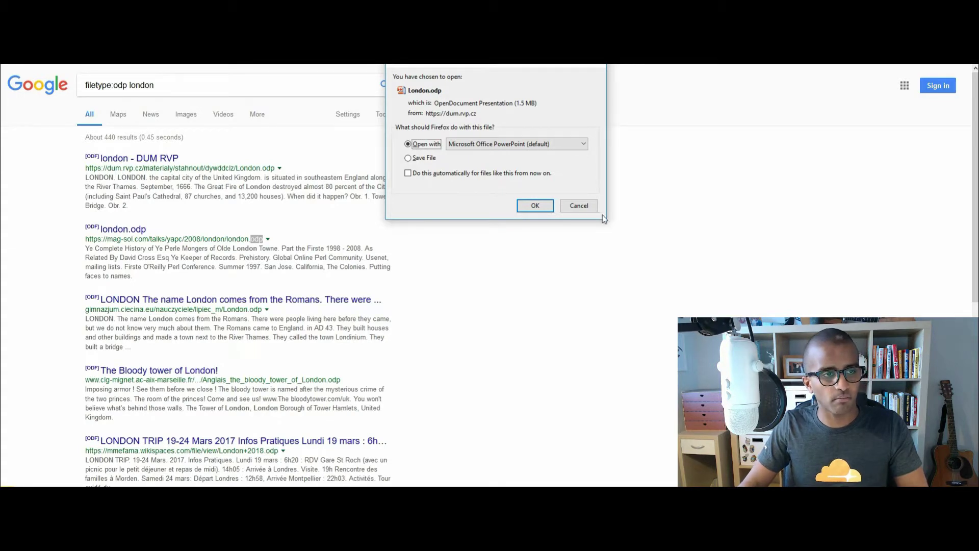
pyautogui.click(586, 206)
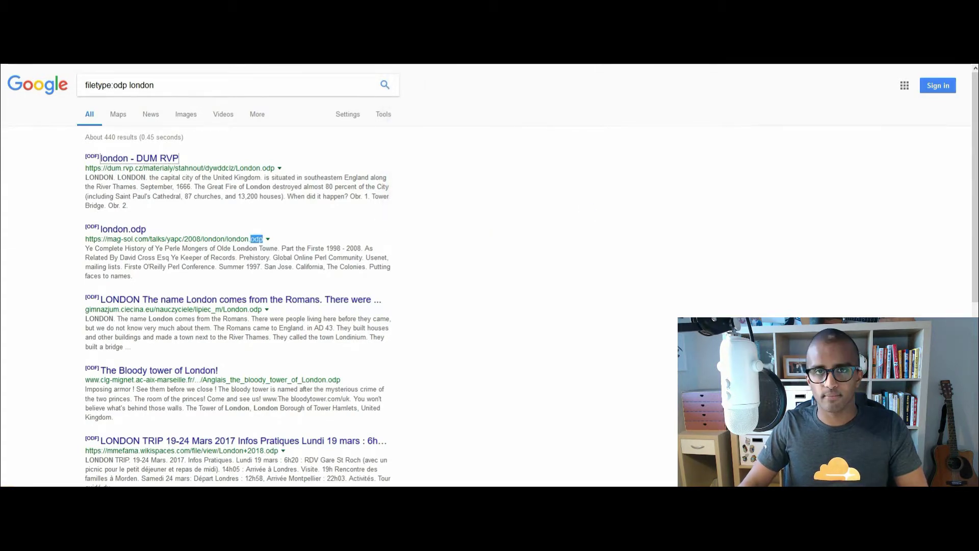
pyautogui.click(127, 86)
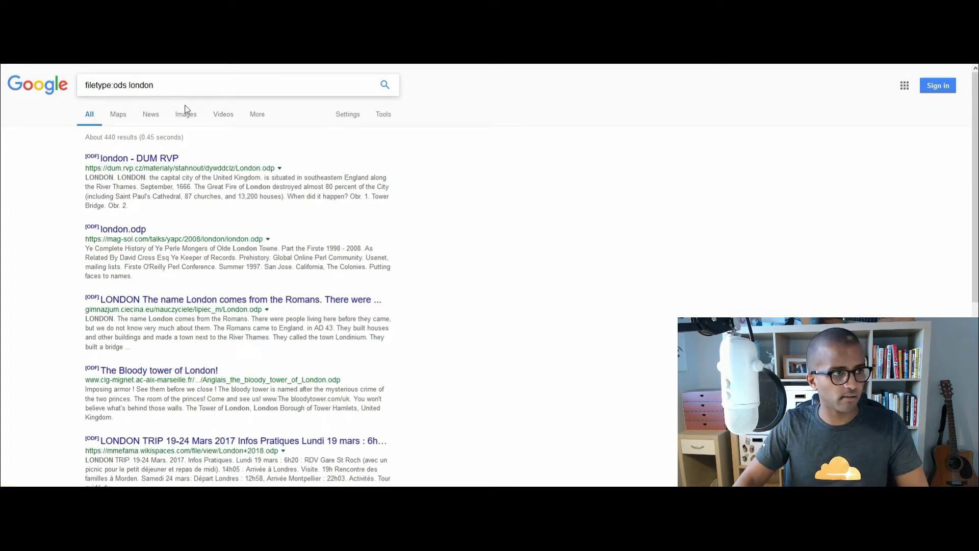
# Run the London search for ODS files and open, then dismiss, the taxi0101.ods spreadsheet
pyautogui.write('s')
pyautogui.press('Return')
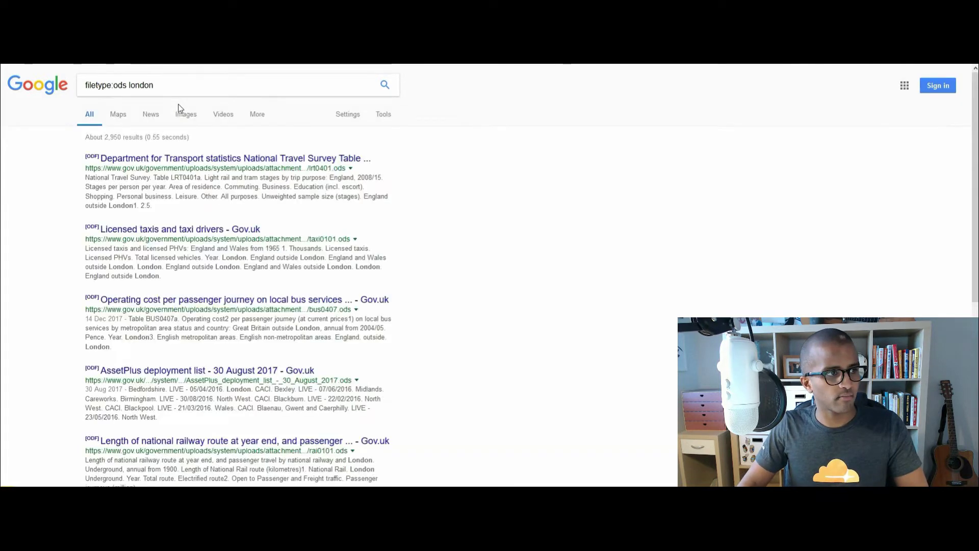
pyautogui.doubleClick(94, 157)
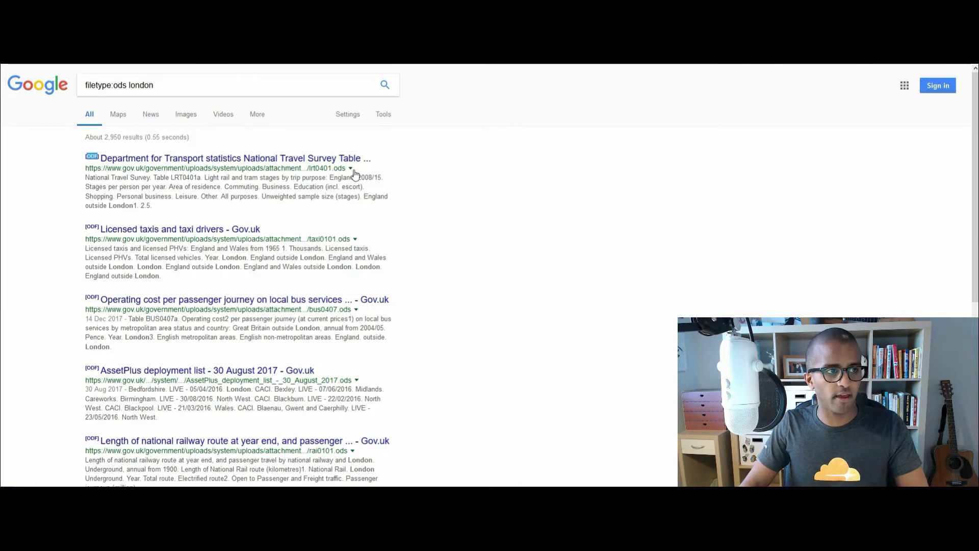
pyautogui.doubleClick(339, 168)
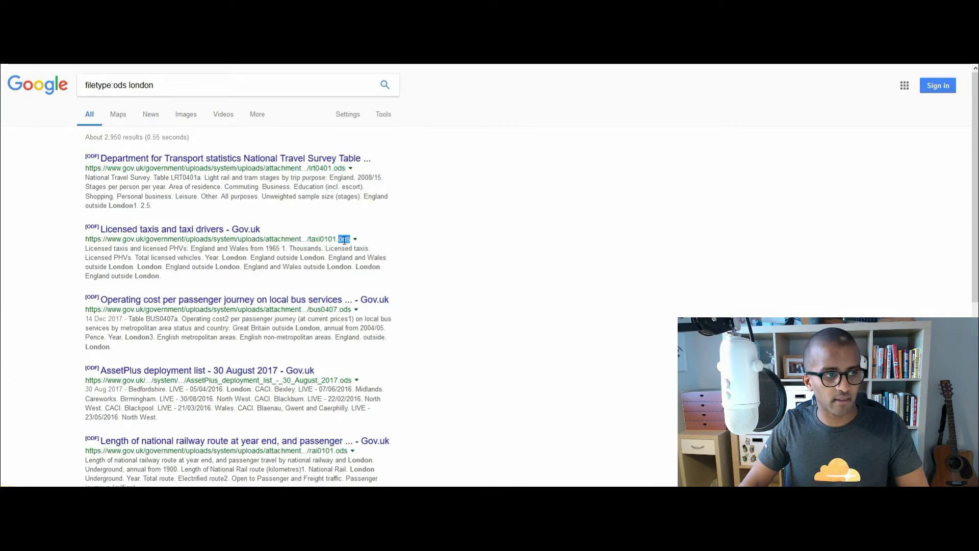
pyautogui.click(228, 229)
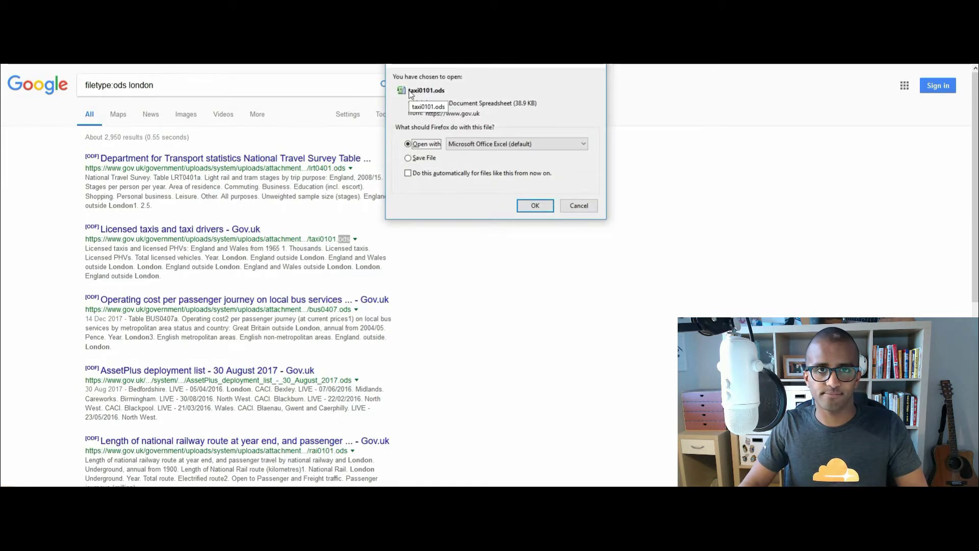
pyautogui.press('Return')
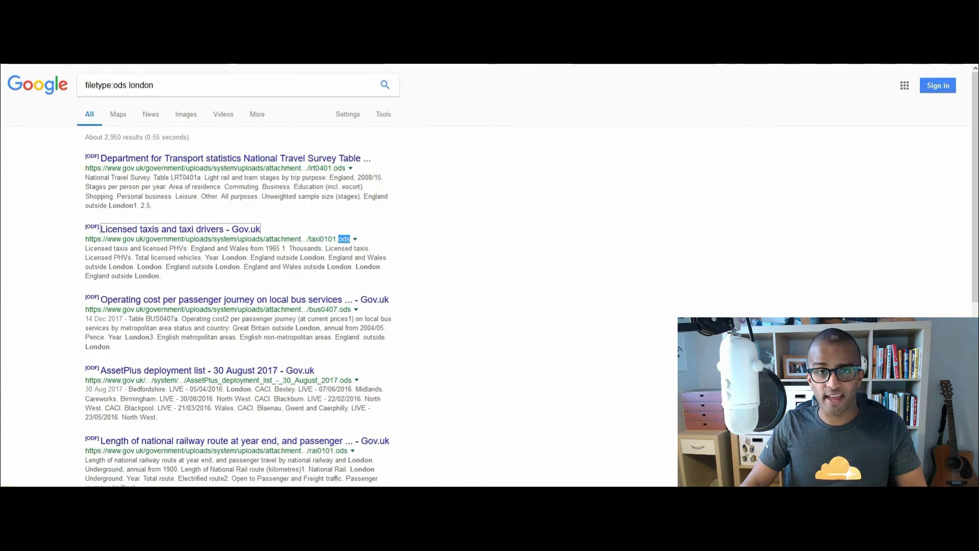
# Change the query to 'filetype:odt london' and highlight odt in the first result's address
pyautogui.click(127, 87)
pyautogui.press('BackSpace')
pyautogui.write('t')
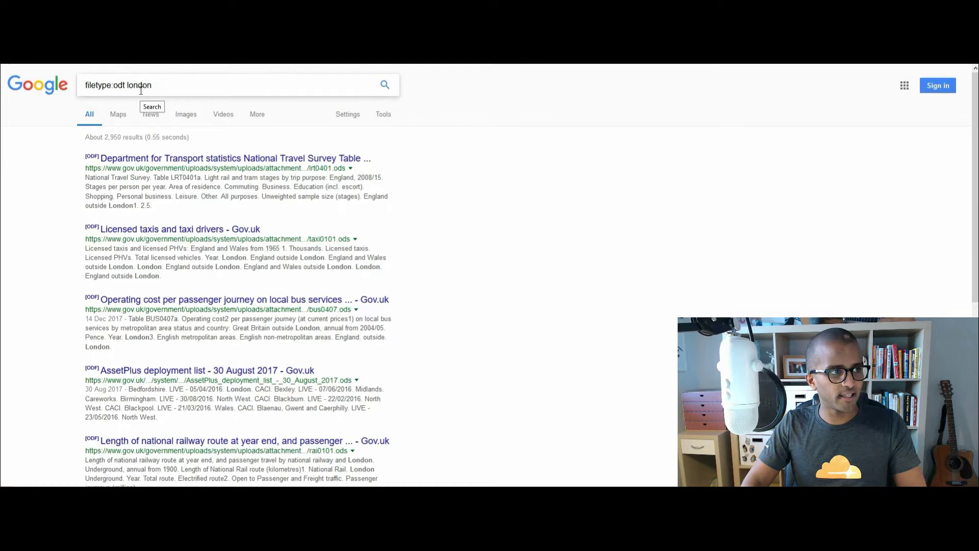
pyautogui.press('Return')
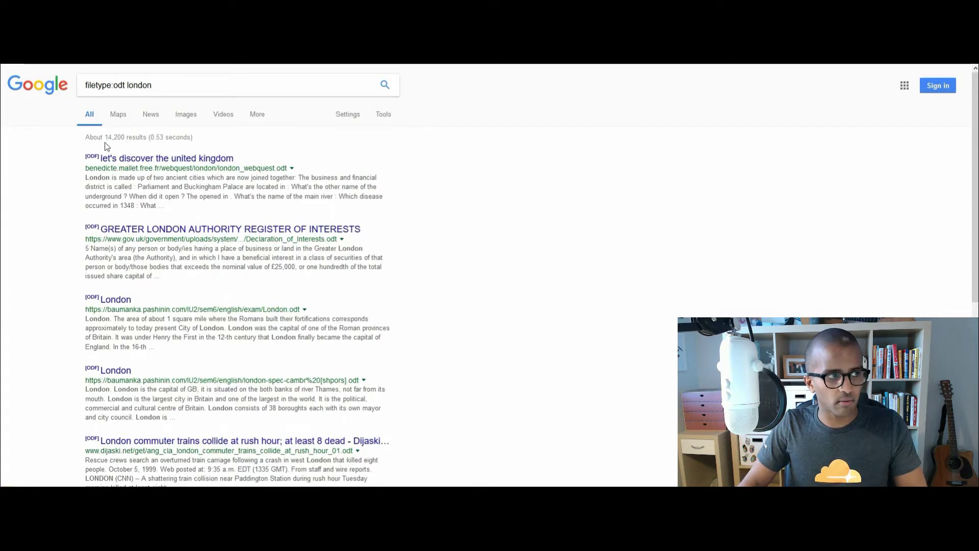
pyautogui.doubleClick(284, 168)
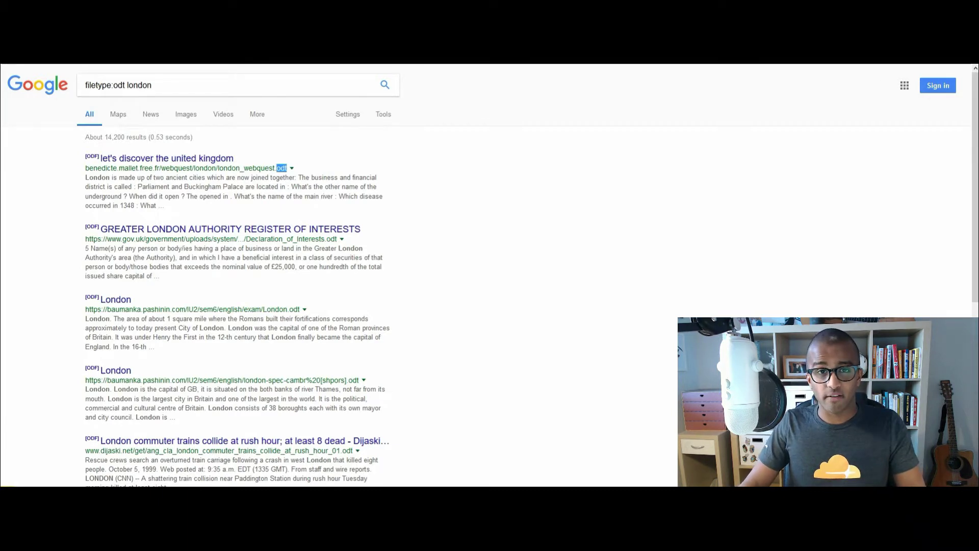
pyautogui.doubleClick(119, 85)
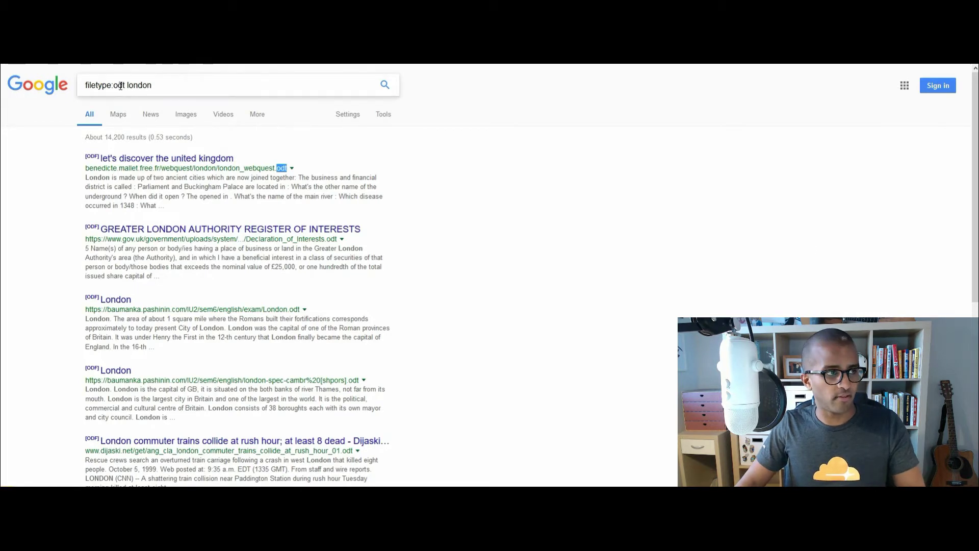
# Search London limited to RTF files and highlight the RTF label on the second result
pyautogui.write('ttf')
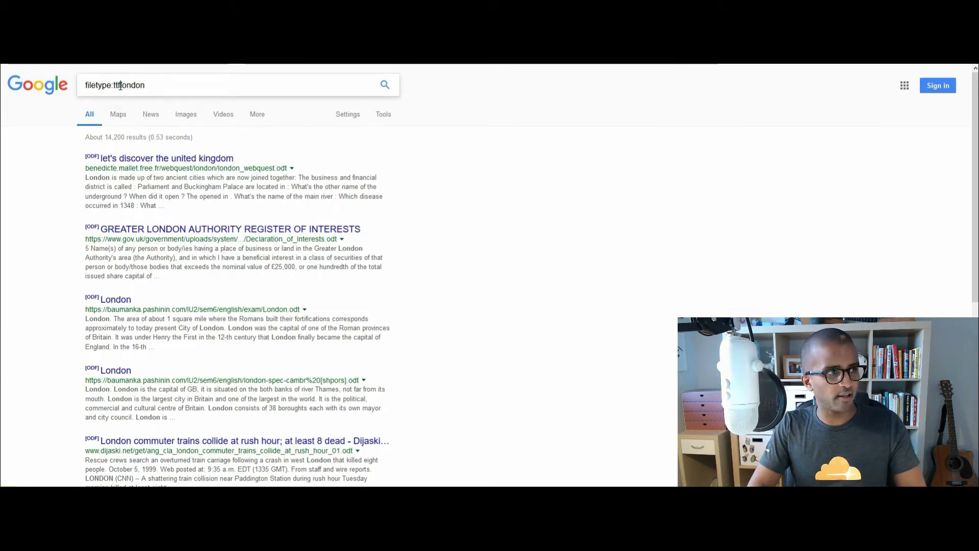
pyautogui.write('rt')
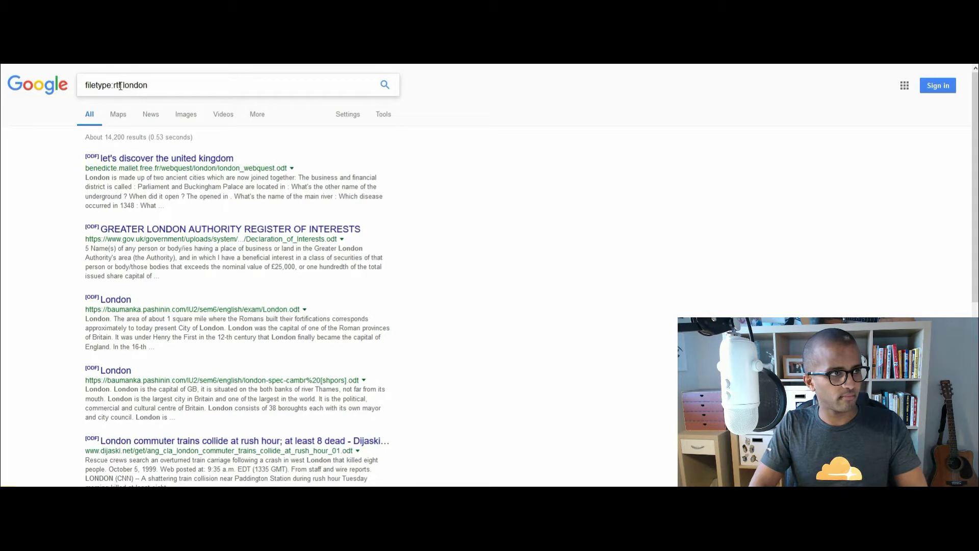
pyautogui.press('Return')
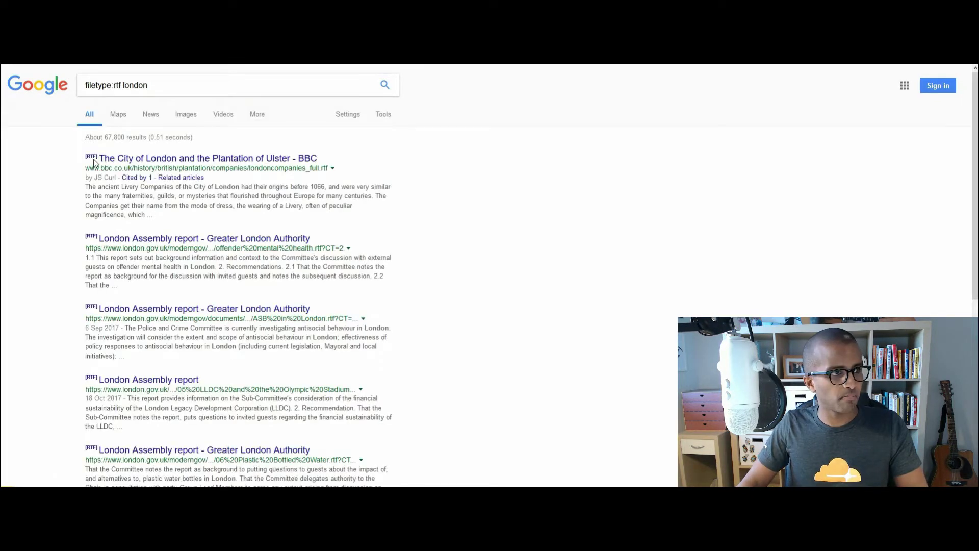
pyautogui.moveTo(98, 237); pyautogui.dragTo(85, 238)
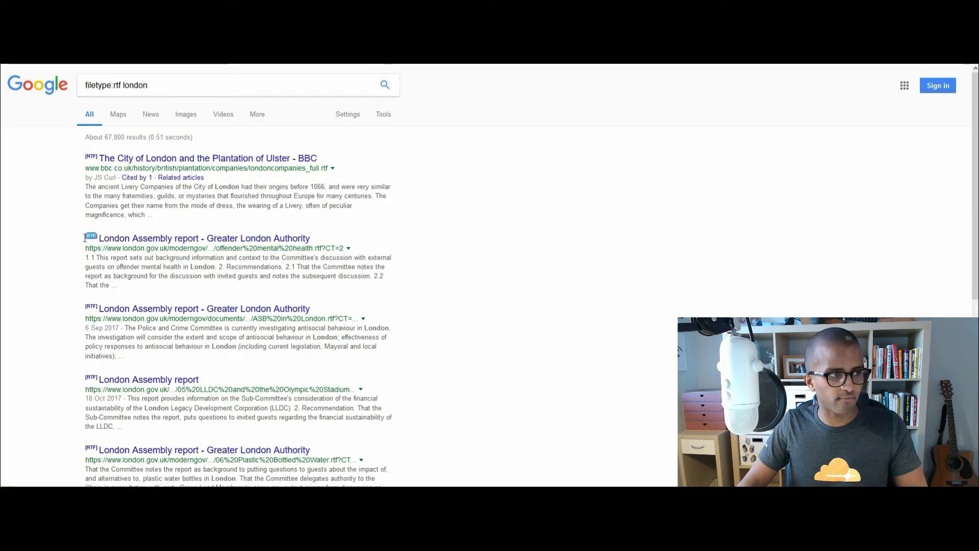
pyautogui.click(85, 238)
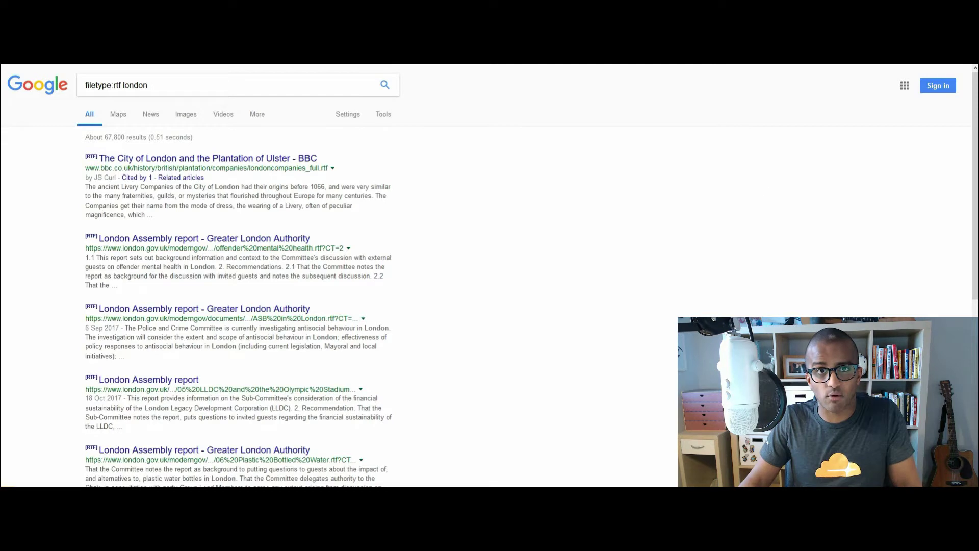
# Switch to 'filetype:txt london' and highlight the .txt extensions in the first three addresses
pyautogui.doubleClick(117, 85)
pyautogui.write('tx')
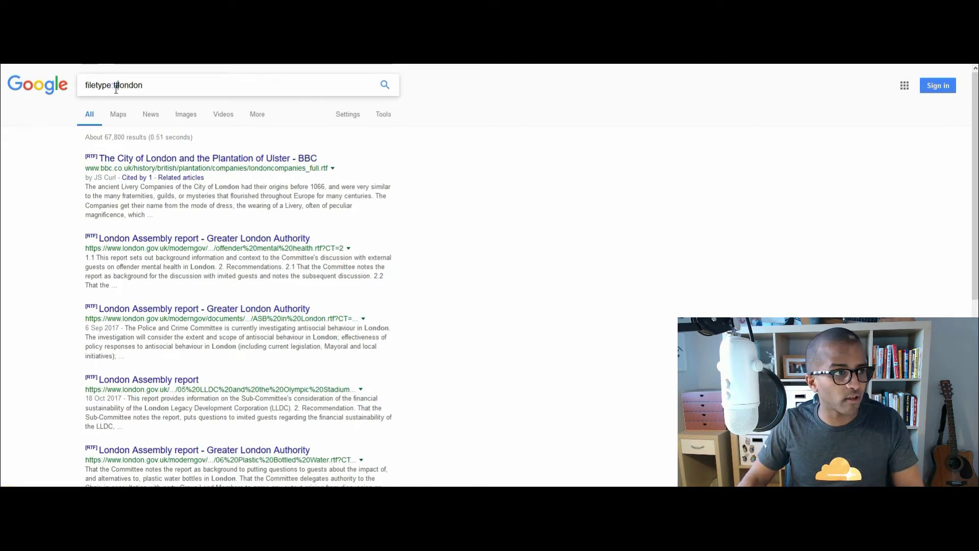
pyautogui.write('t')
pyautogui.press('Return')
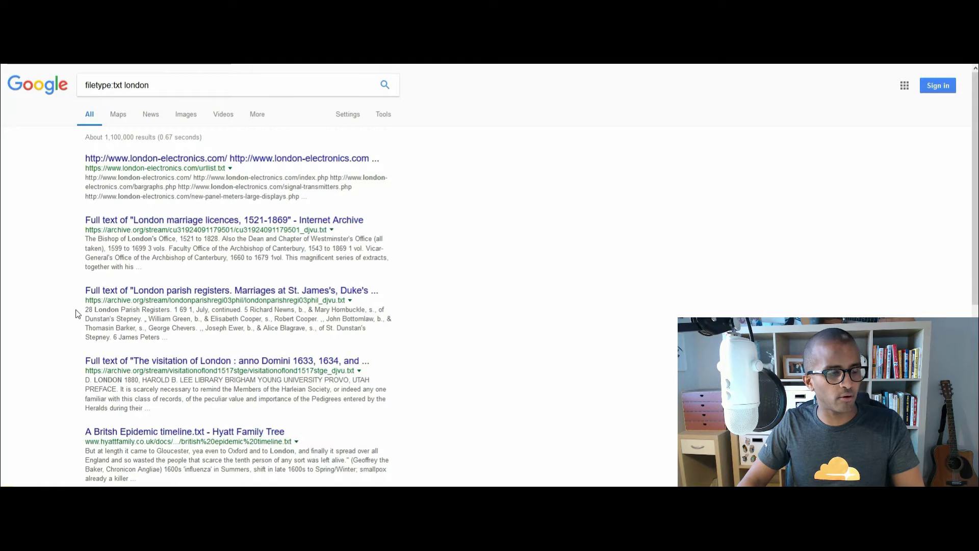
pyautogui.doubleClick(220, 168)
pyautogui.doubleClick(322, 230)
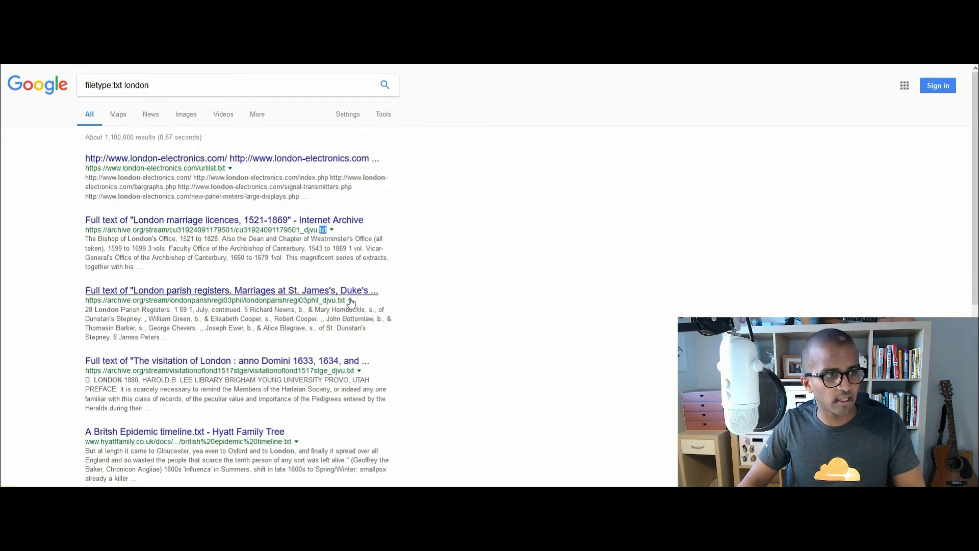
pyautogui.doubleClick(340, 300)
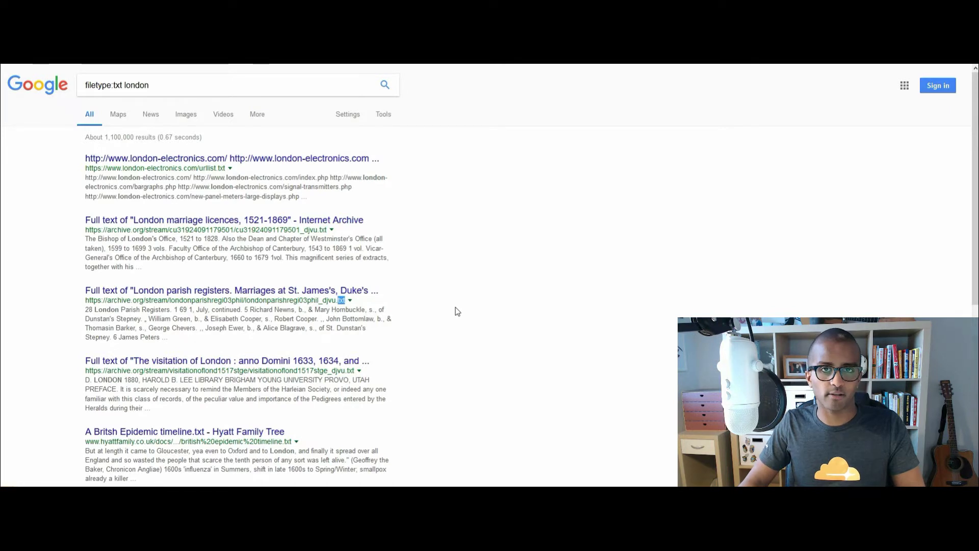
# Rerun the London search with 'filetype:text'
pyautogui.click(116, 84)
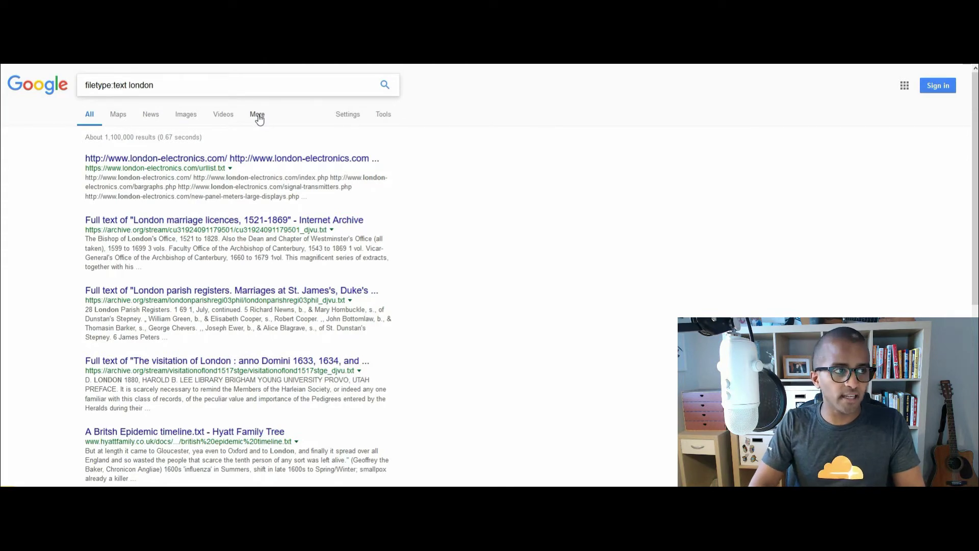
pyautogui.press('Return')
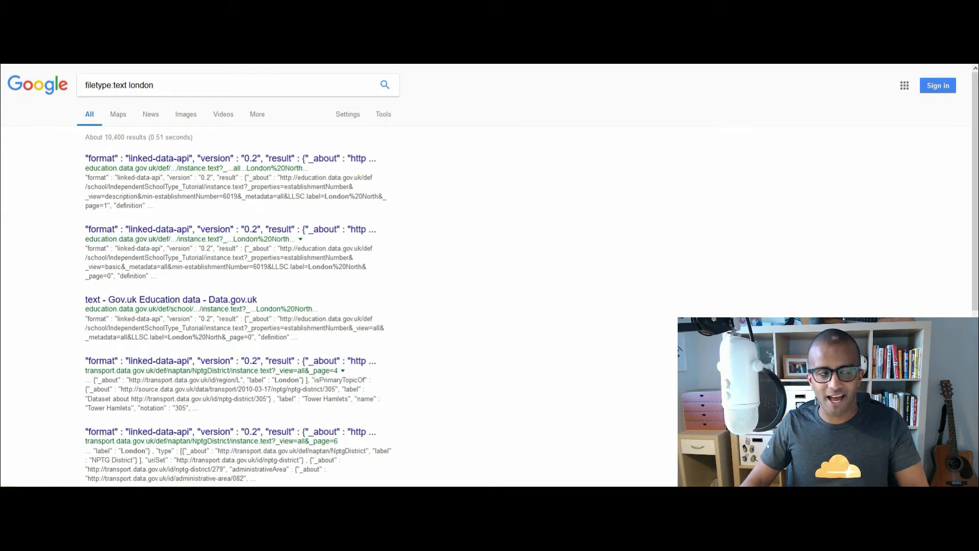
pyautogui.doubleClick(121, 85)
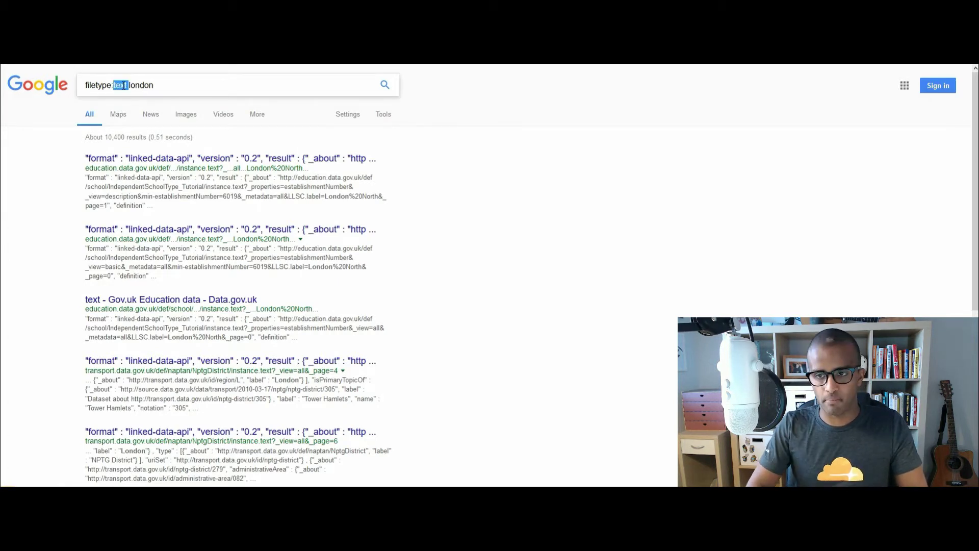
# Search London limited to WML files and highlight the WML labels on the canal museum and Belgian beer results
pyautogui.write('wm')
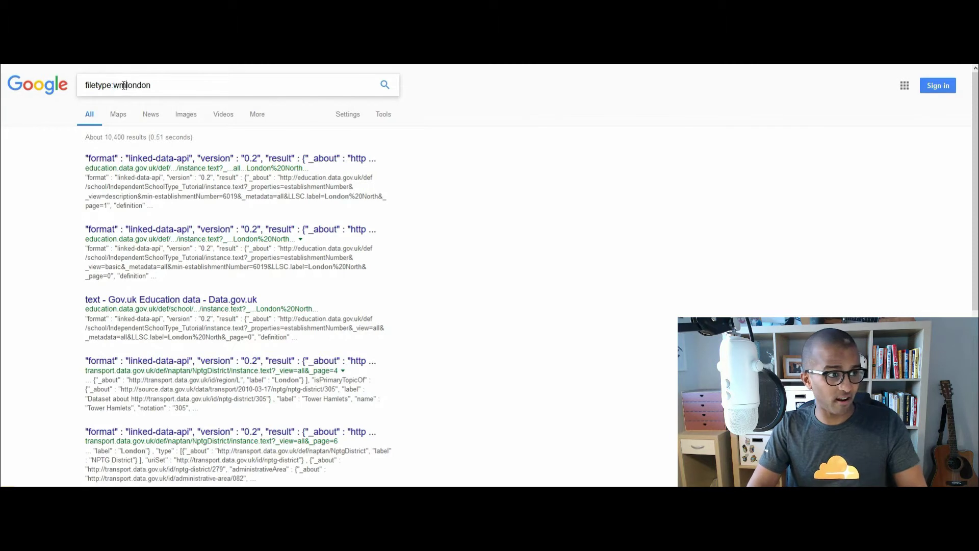
pyautogui.write('l')
pyautogui.press('Return')
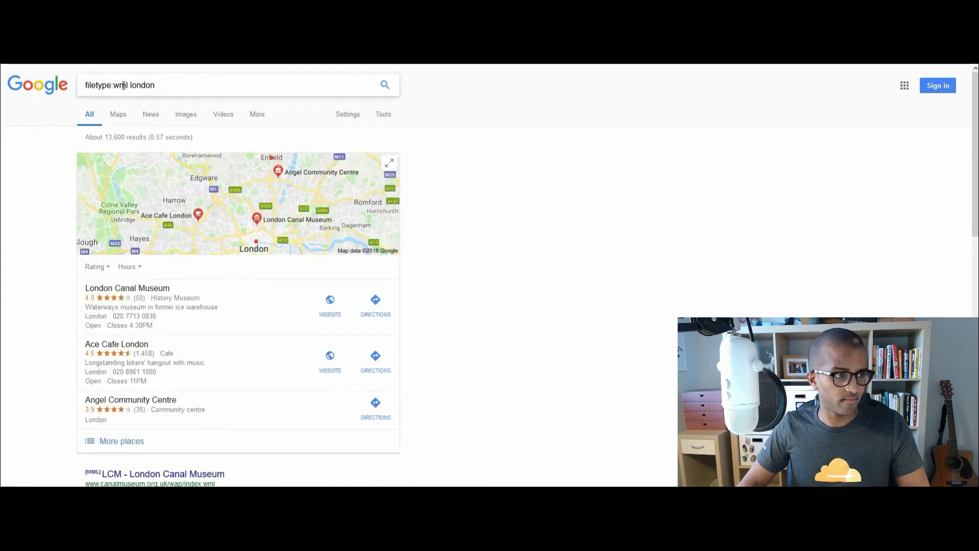
pyautogui.scroll(-4, 75, 187)
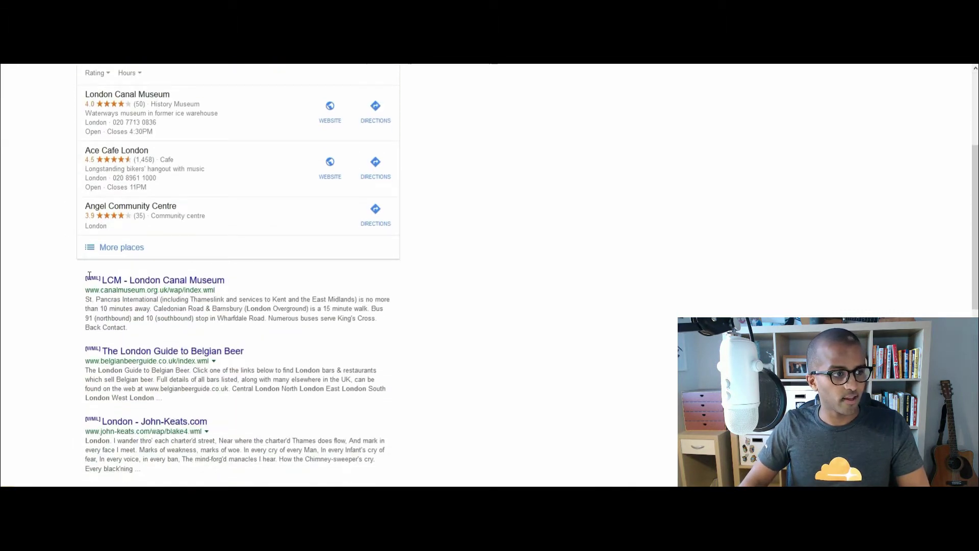
pyautogui.doubleClick(90, 276)
pyautogui.doubleClick(89, 349)
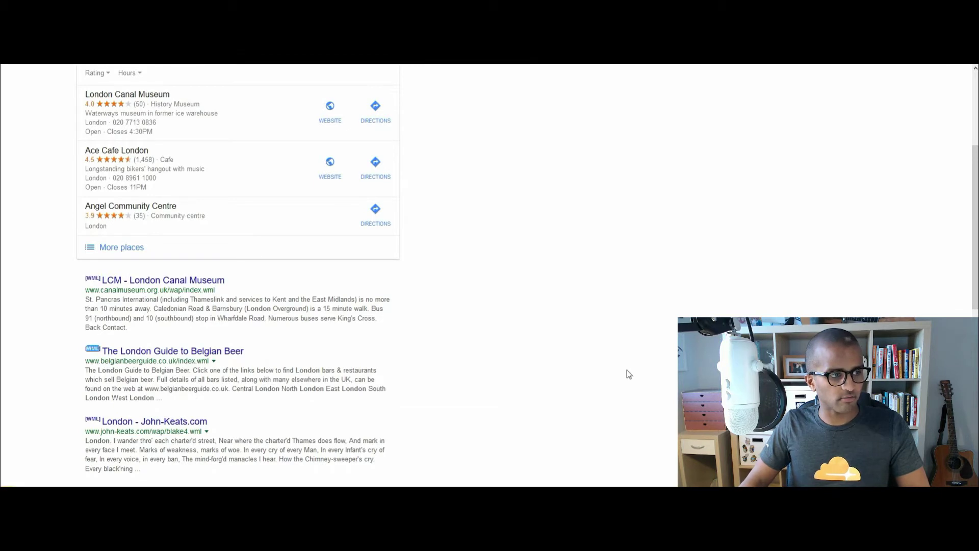
pyautogui.scroll(4, 626, 369)
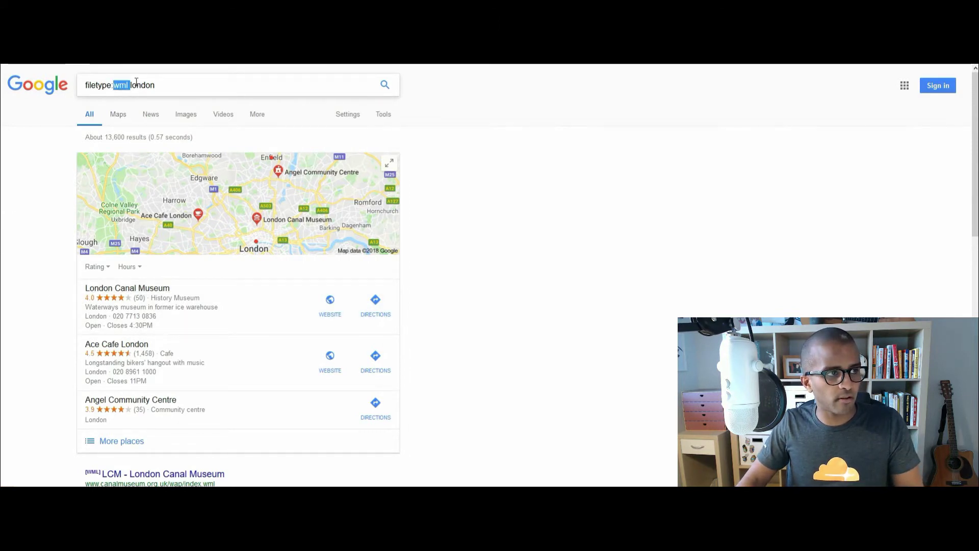
# Switch to 'filetype:xml london' and highlight the .xml extensions in the first two addresses
pyautogui.write('xm')
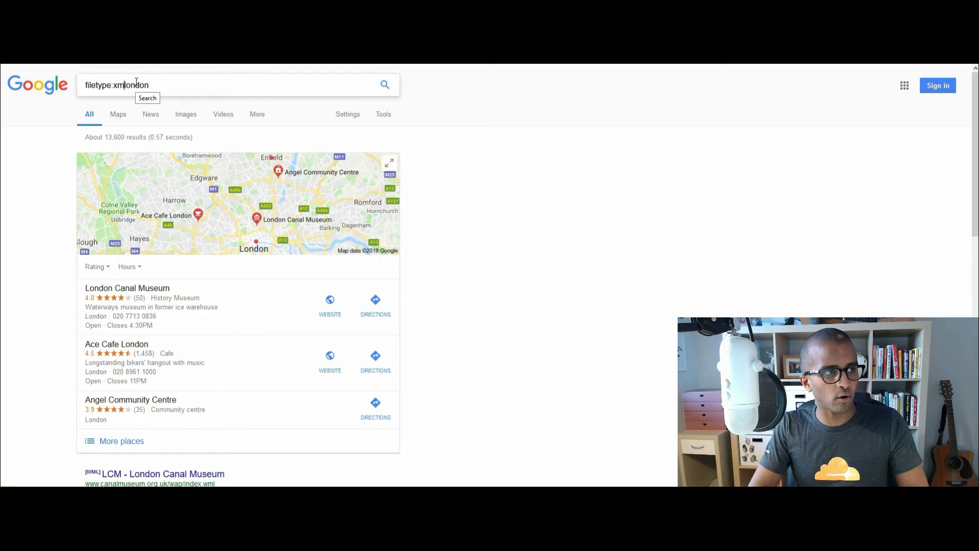
pyautogui.write('l')
pyautogui.press('Return')
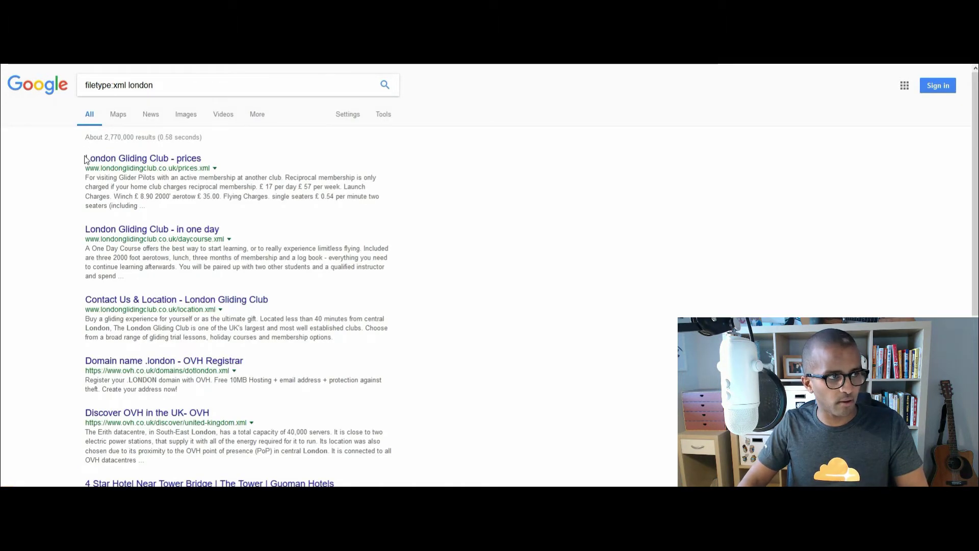
pyautogui.doubleClick(206, 167)
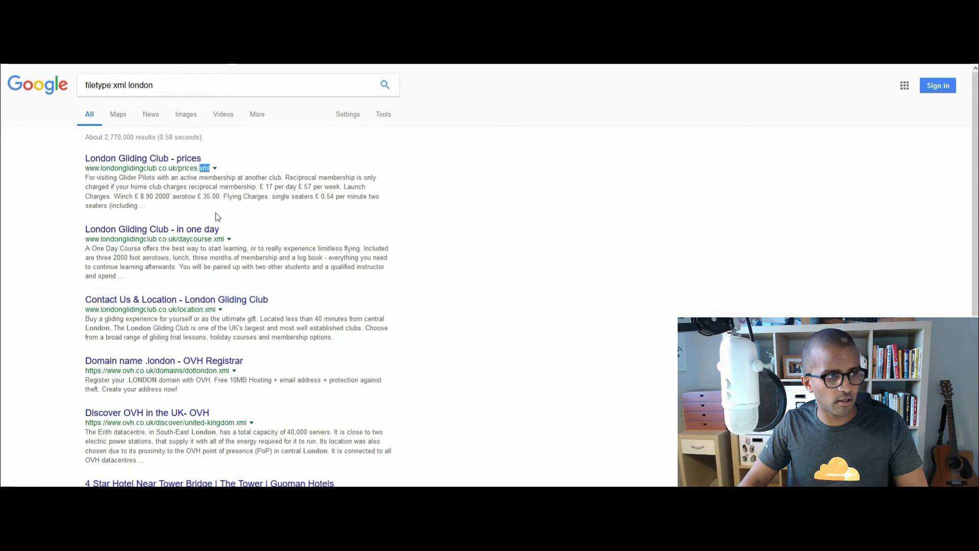
pyautogui.doubleClick(219, 240)
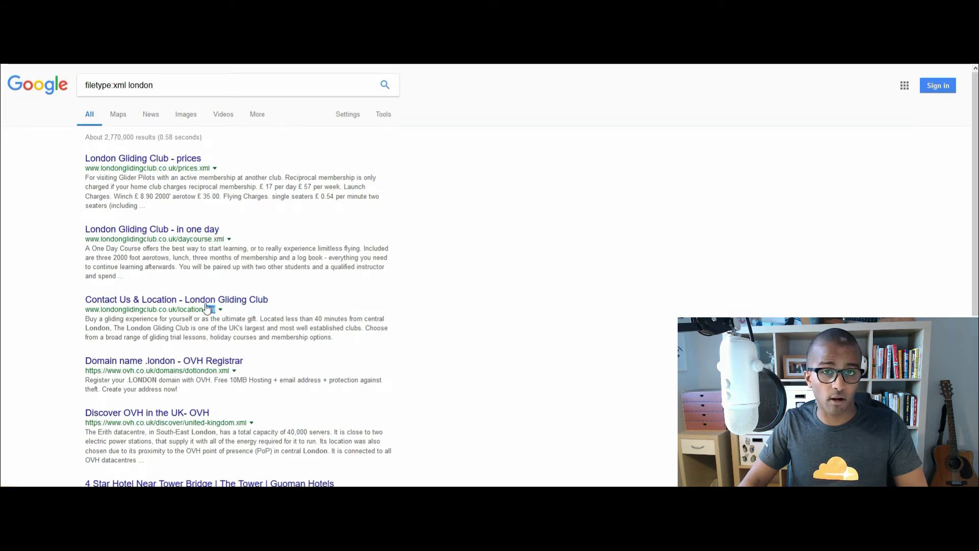